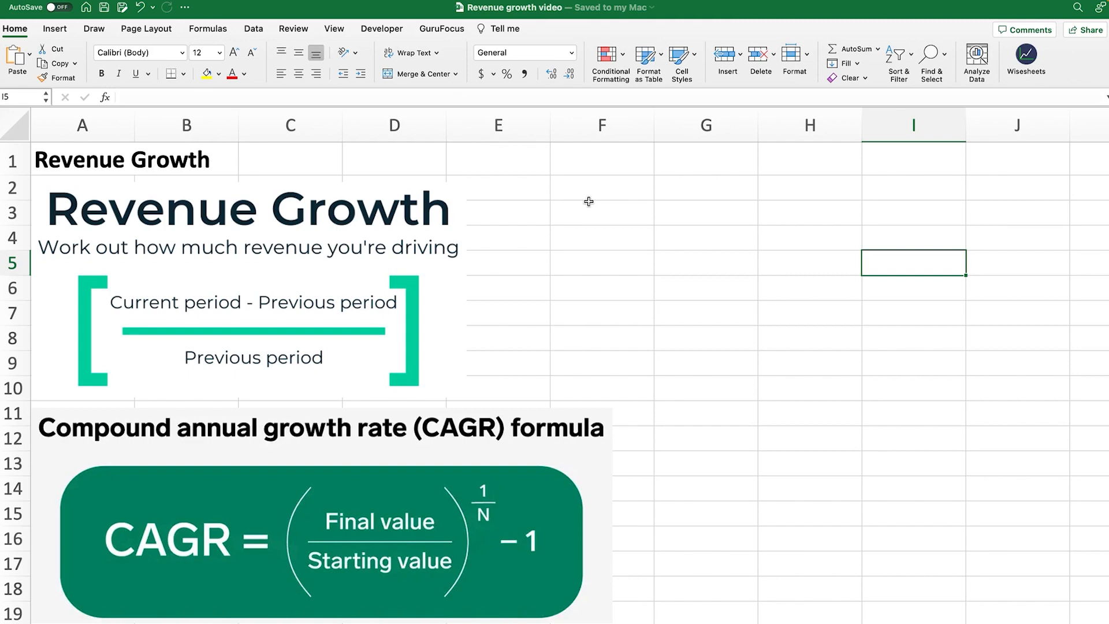
Enter 20 in F2, 15 in G2 and their difference 5 in F3, then check the entries
{"action": "left_click", "coordinate": [609, 186]}
{"action": "type", "text": "20"}
{"action": "key", "text": "Tab"}
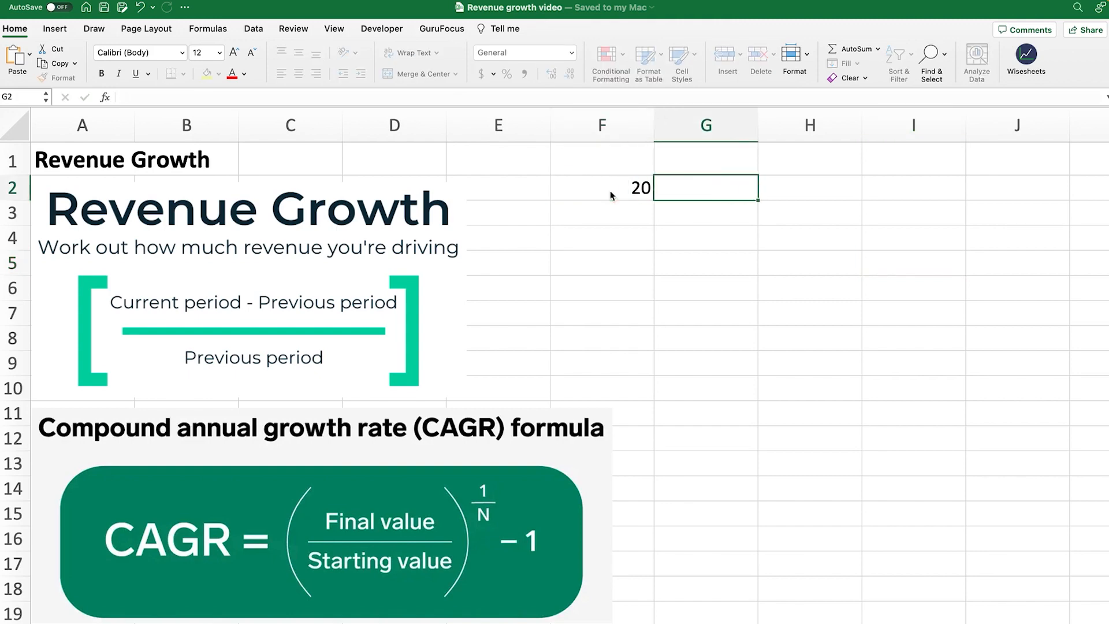
{"action": "type", "text": "15"}
{"action": "key", "text": "Down"}
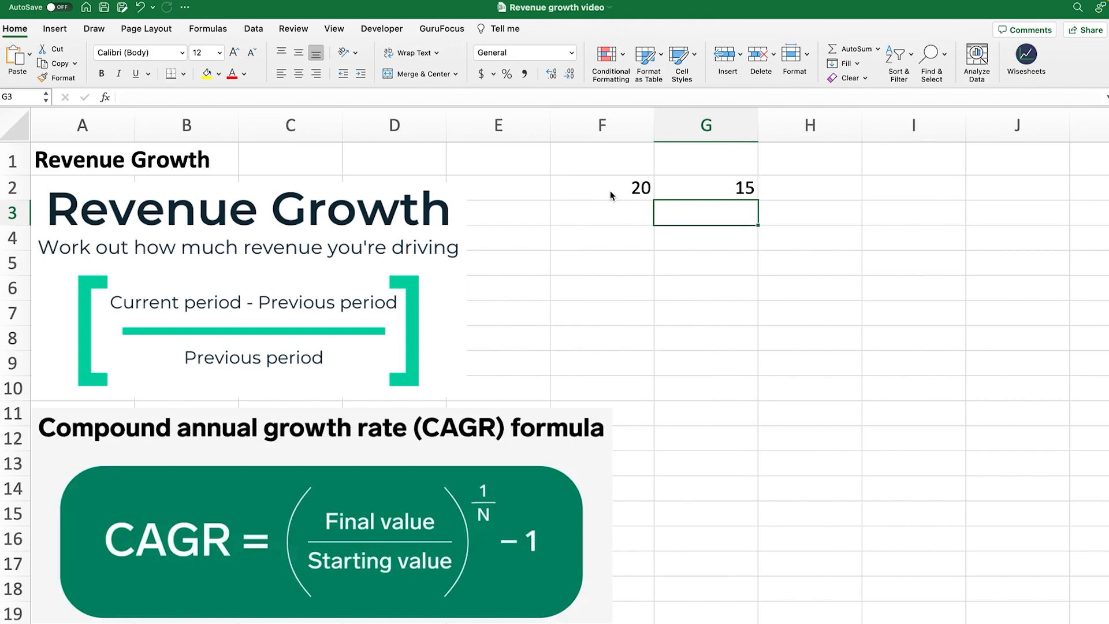
{"action": "key", "text": "Left"}
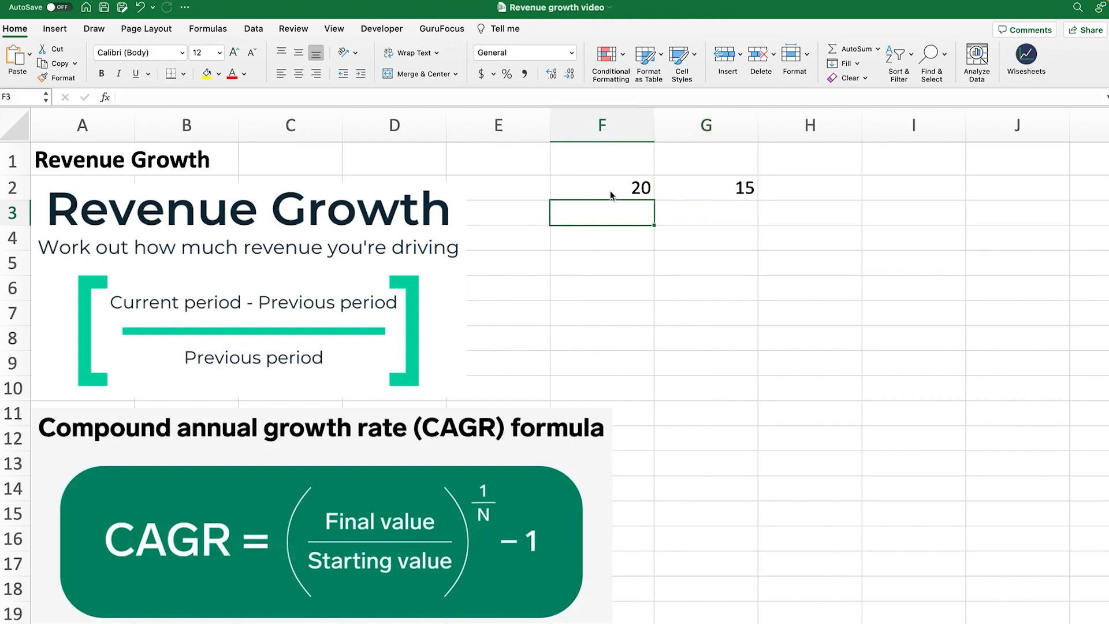
{"action": "type", "text": "5"}
{"action": "key", "text": "Return"}
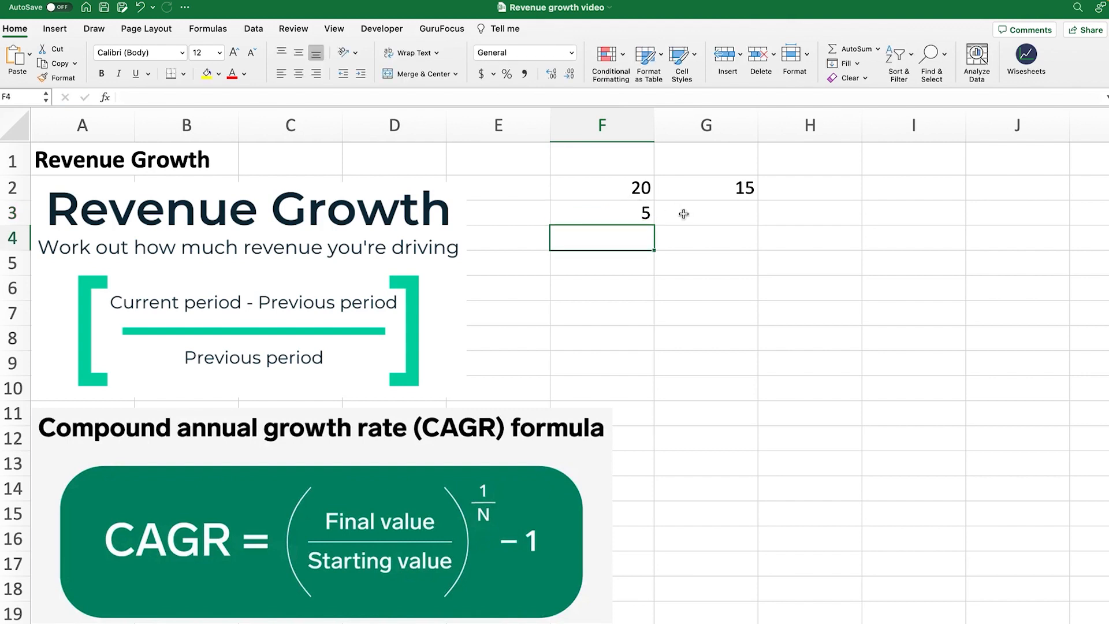
{"action": "left_click", "coordinate": [744, 188]}
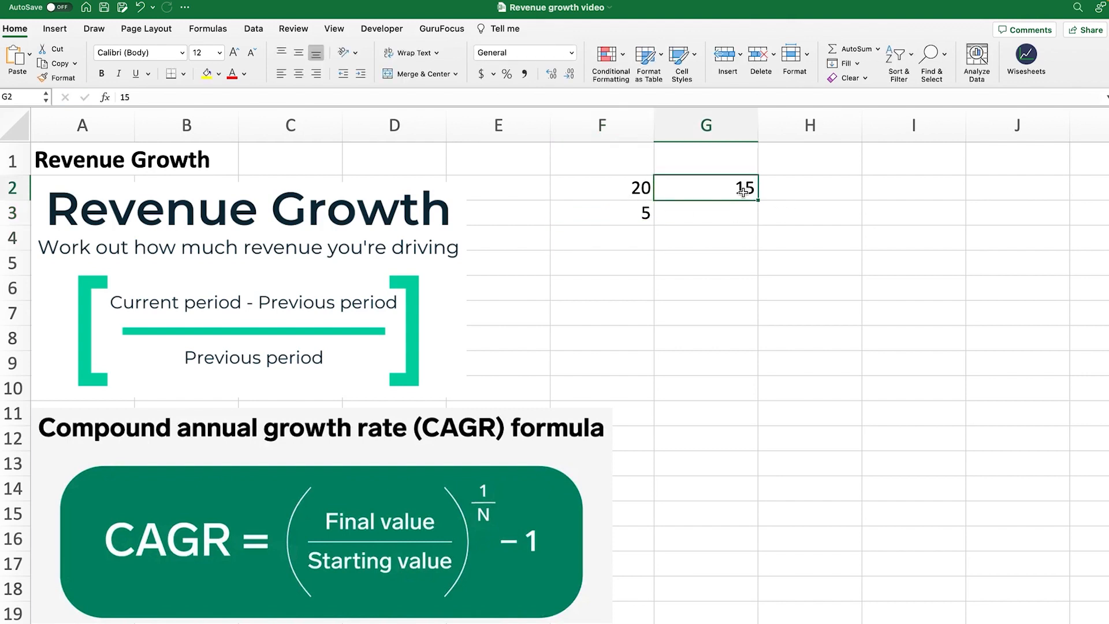
{"action": "left_click", "coordinate": [646, 187]}
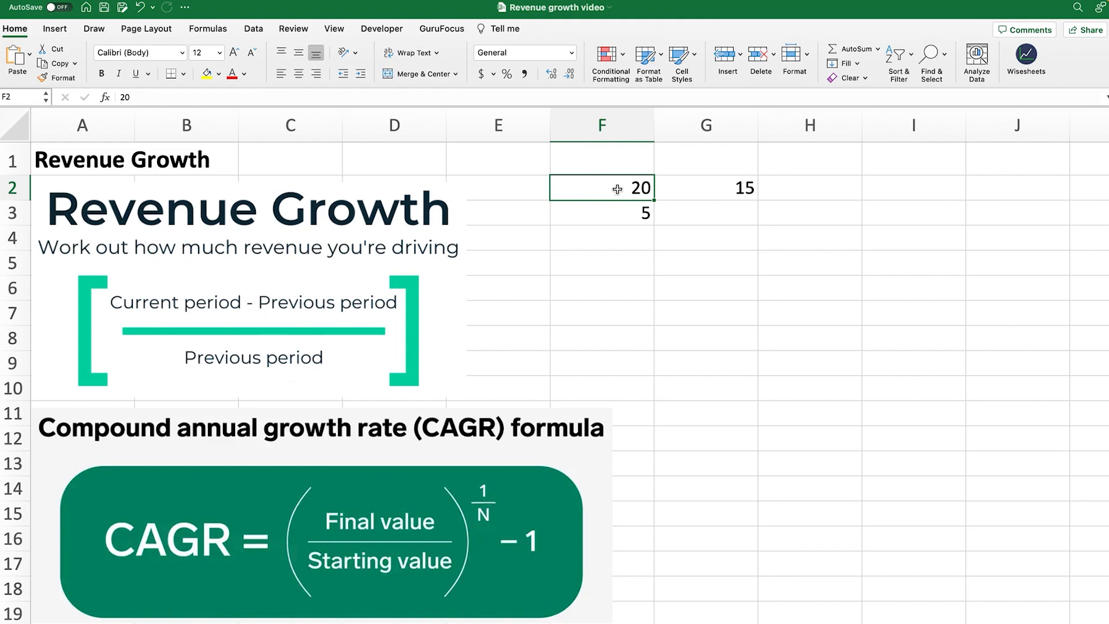
Clear the 5 from F3
{"action": "left_click_drag", "start_coordinate": [624, 189], "coordinate": [706, 188]}
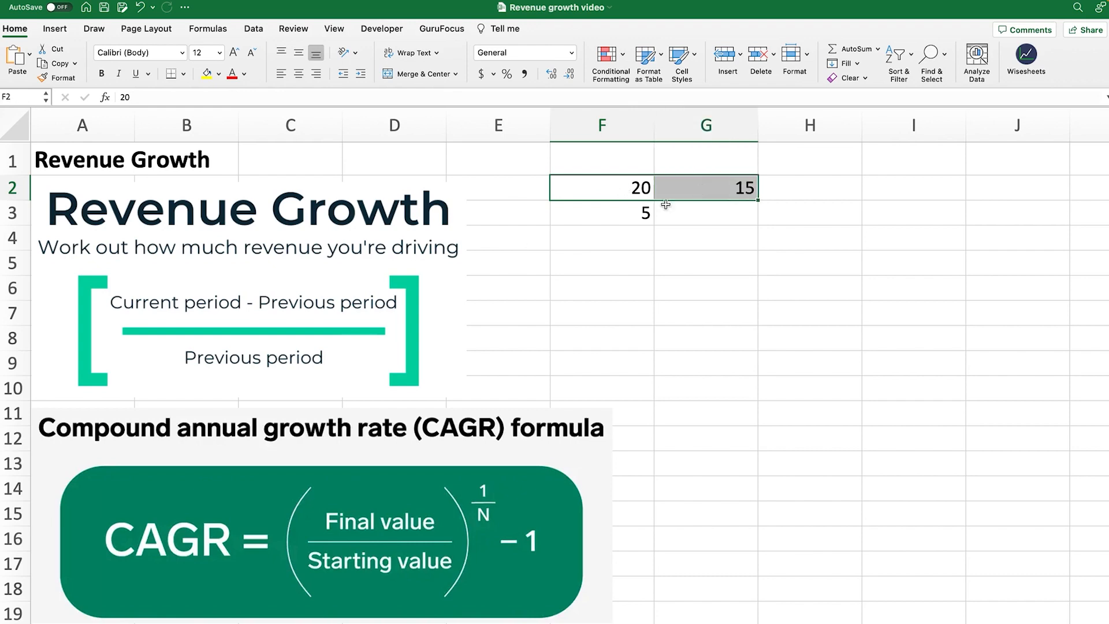
{"action": "left_click", "coordinate": [624, 216]}
{"action": "key", "text": "Delete"}
Enter =(F2-G2)/G2 in F4, check its 0.3333333 result, then delete it
{"action": "left_click", "coordinate": [635, 233]}
{"action": "type", "text": "="}
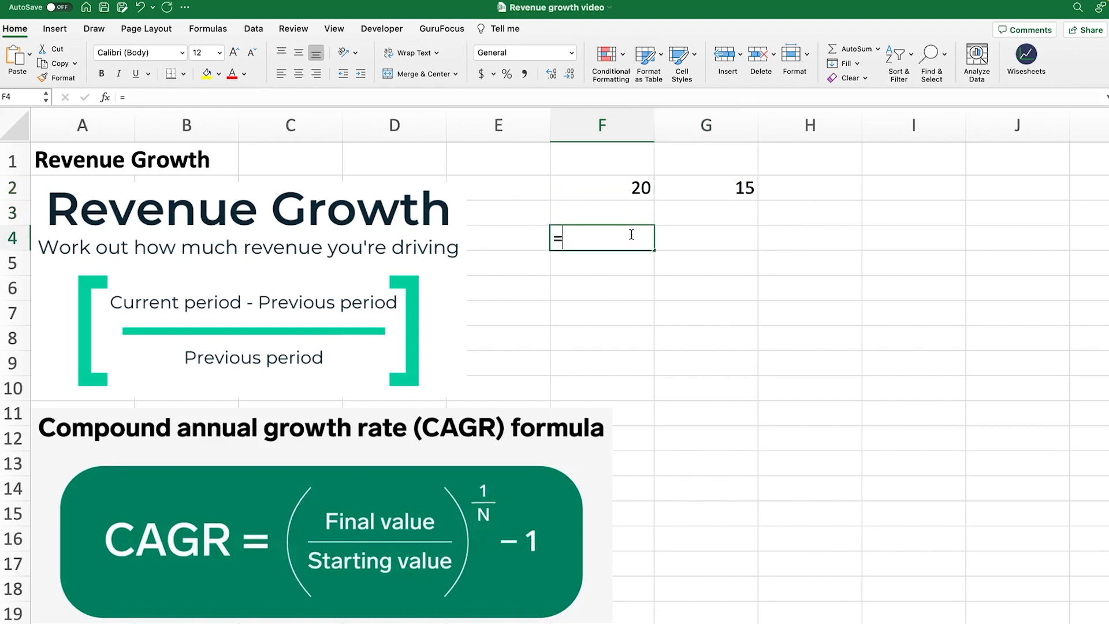
{"action": "left_click", "coordinate": [639, 191]}
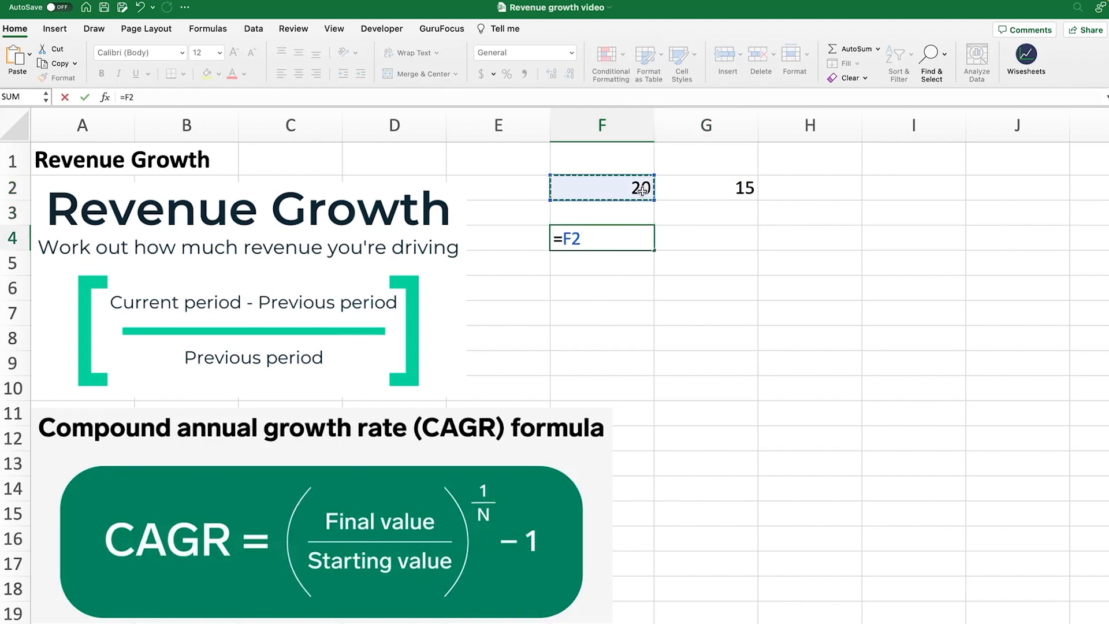
{"action": "type", "text": "-"}
{"action": "left_click", "coordinate": [708, 192]}
{"action": "left_click", "coordinate": [128, 97]}
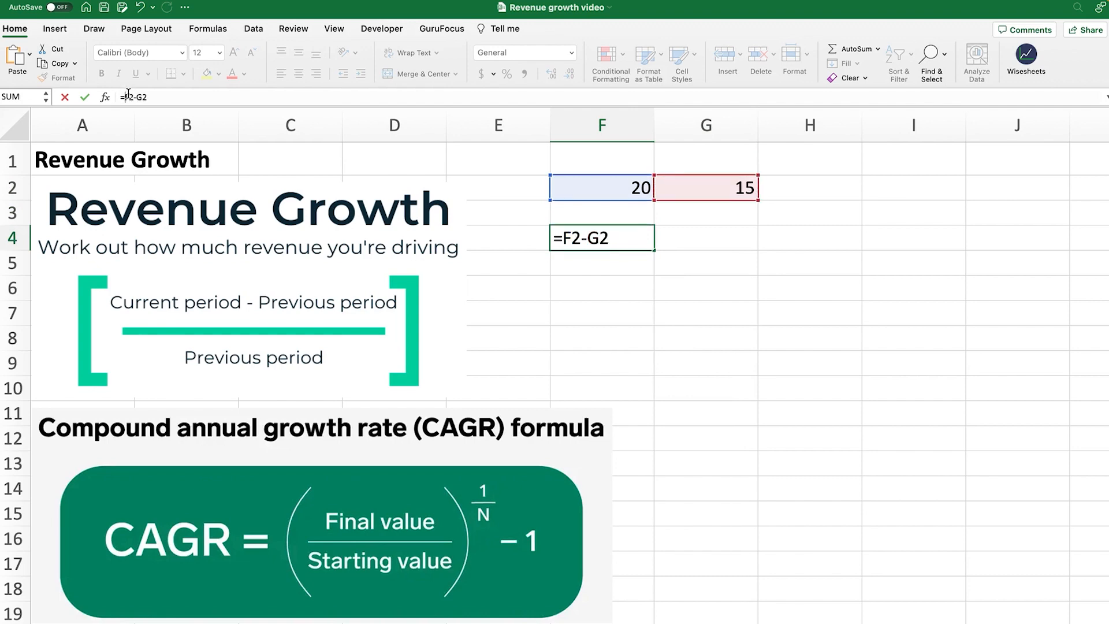
{"action": "type", "text": "("}
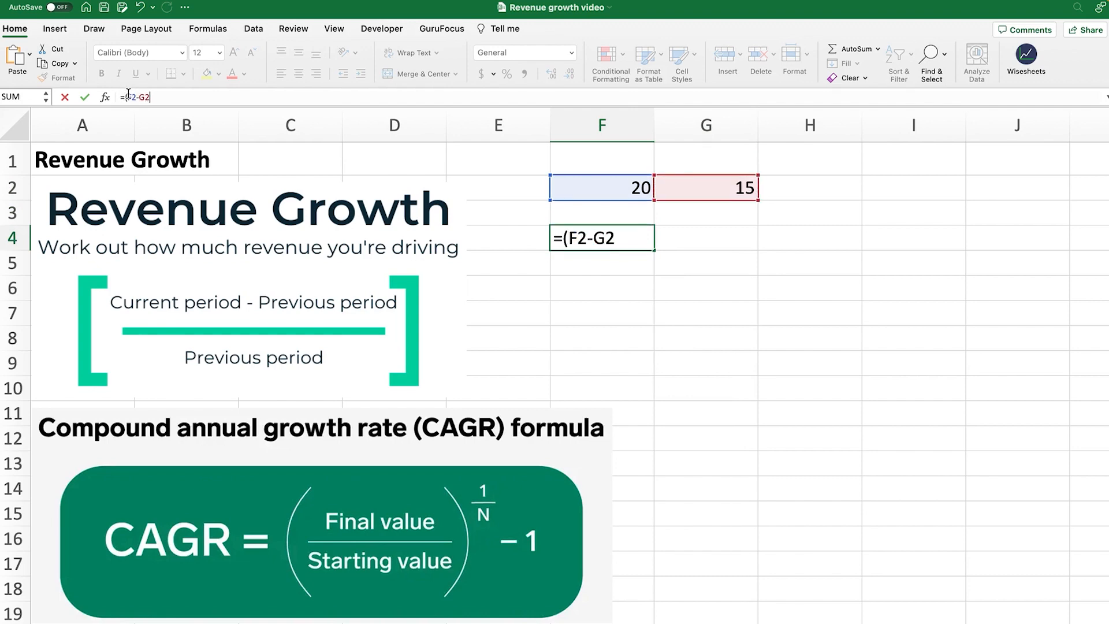
{"action": "type", "text": ")/"}
{"action": "left_click", "coordinate": [721, 191]}
{"action": "key", "text": "Return"}
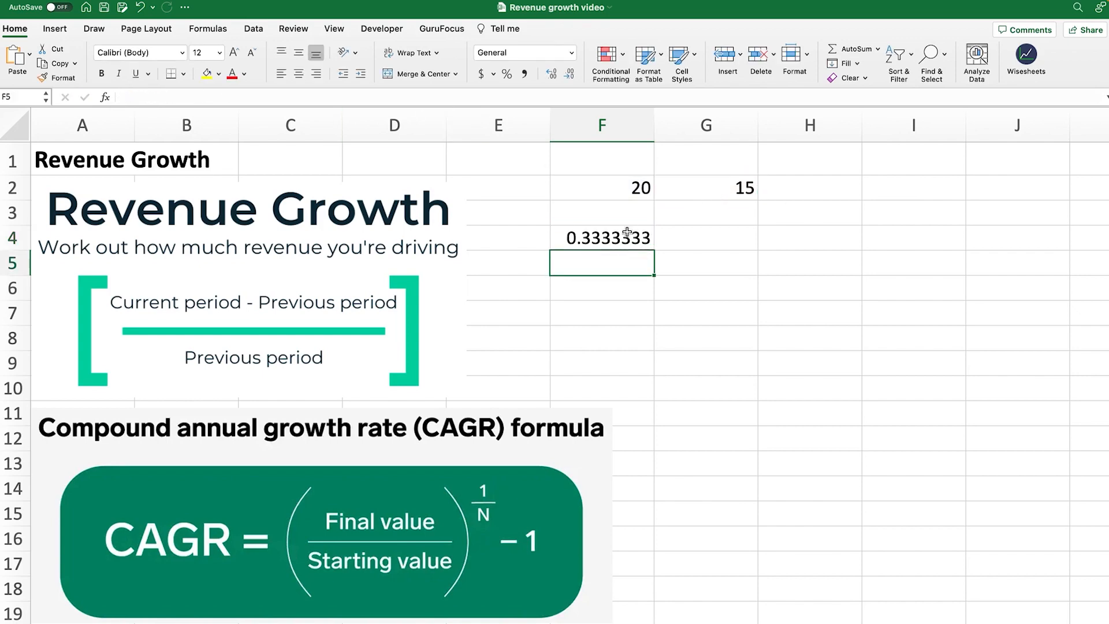
{"action": "left_click", "coordinate": [627, 233]}
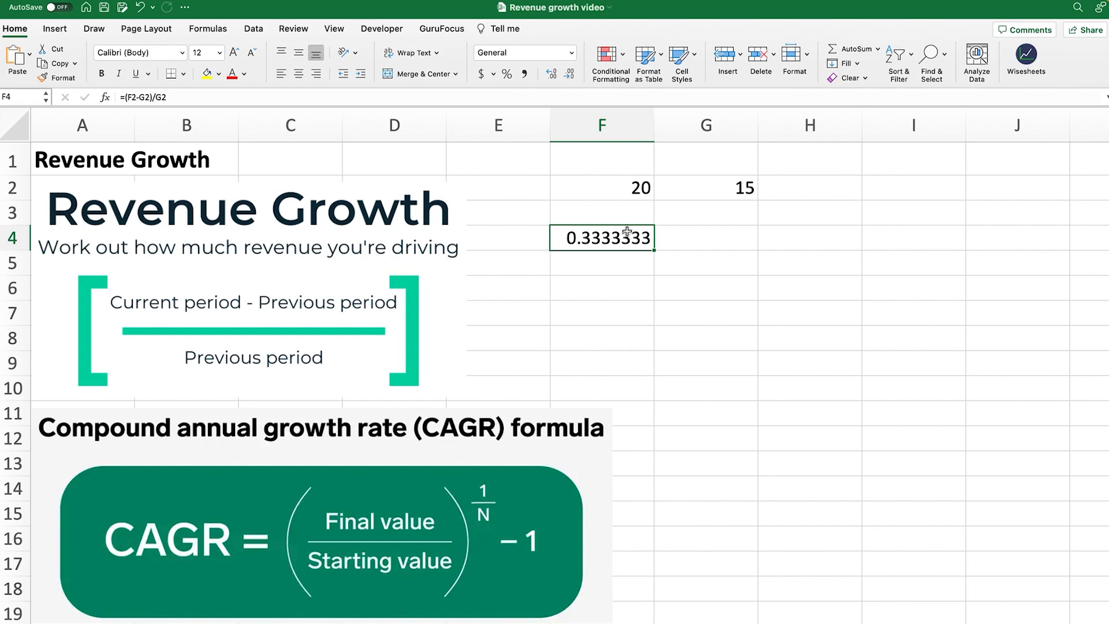
{"action": "key", "text": "Delete"}
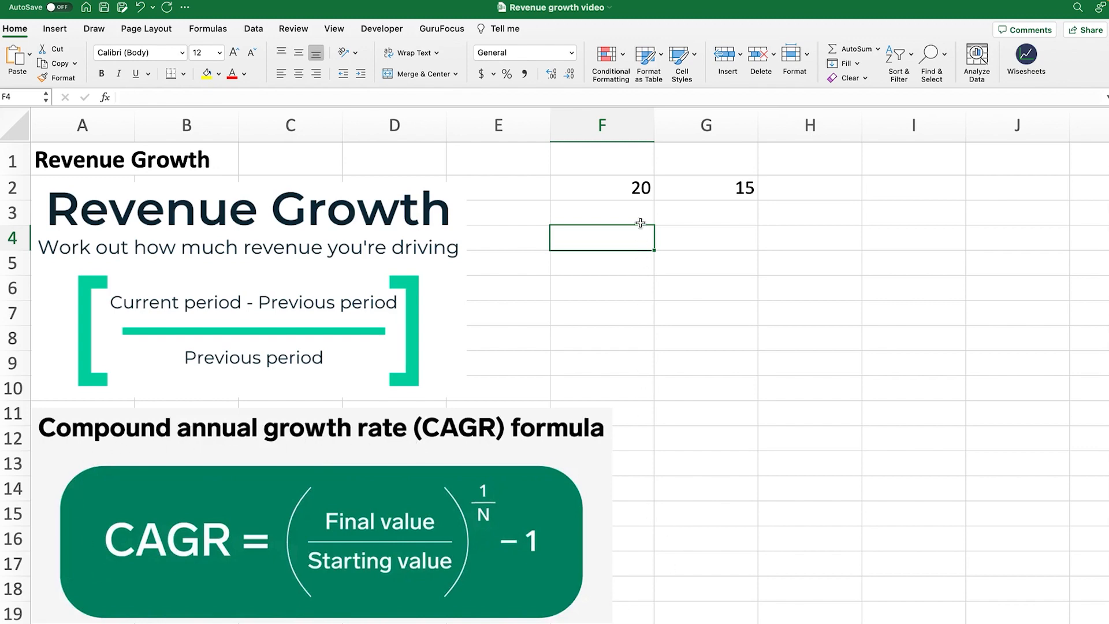
Move 15 to I2 and fill 16 in H2 and 18 in G2, giving 20, 18, 16, 15
{"action": "left_click", "coordinate": [635, 191]}
{"action": "left_click", "coordinate": [724, 188]}
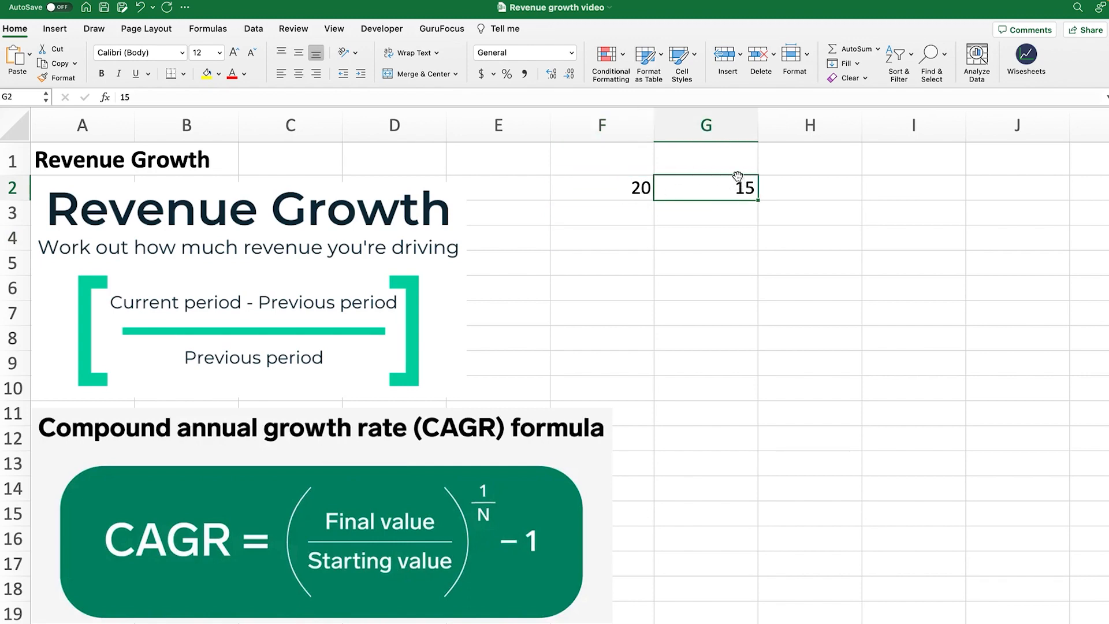
{"action": "left_click_drag", "start_coordinate": [738, 175], "coordinate": [946, 179]}
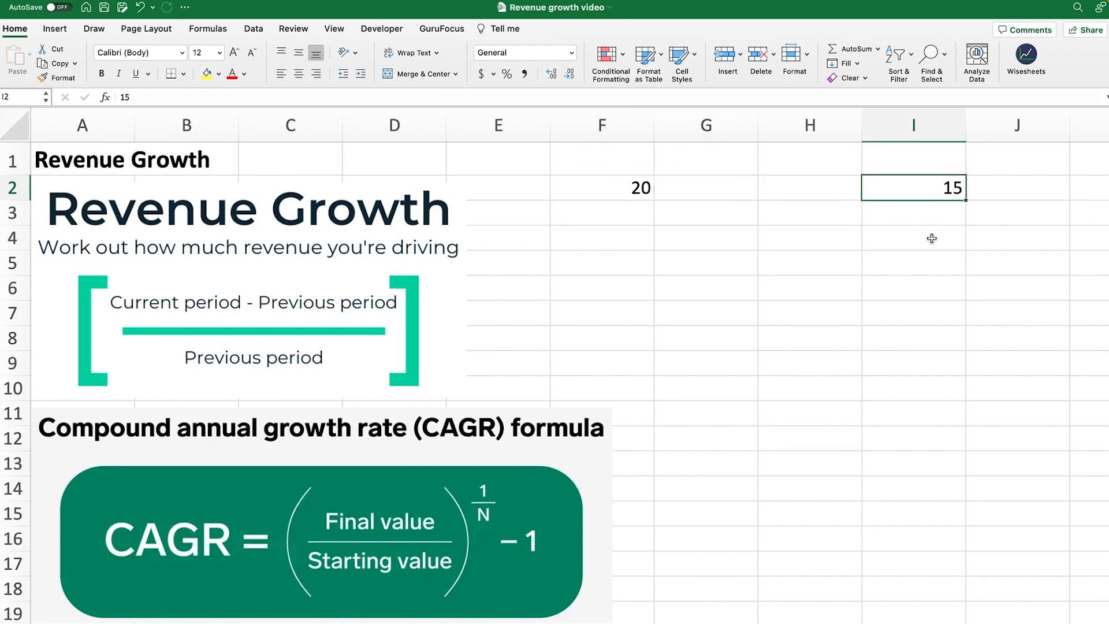
{"action": "left_click", "coordinate": [939, 164]}
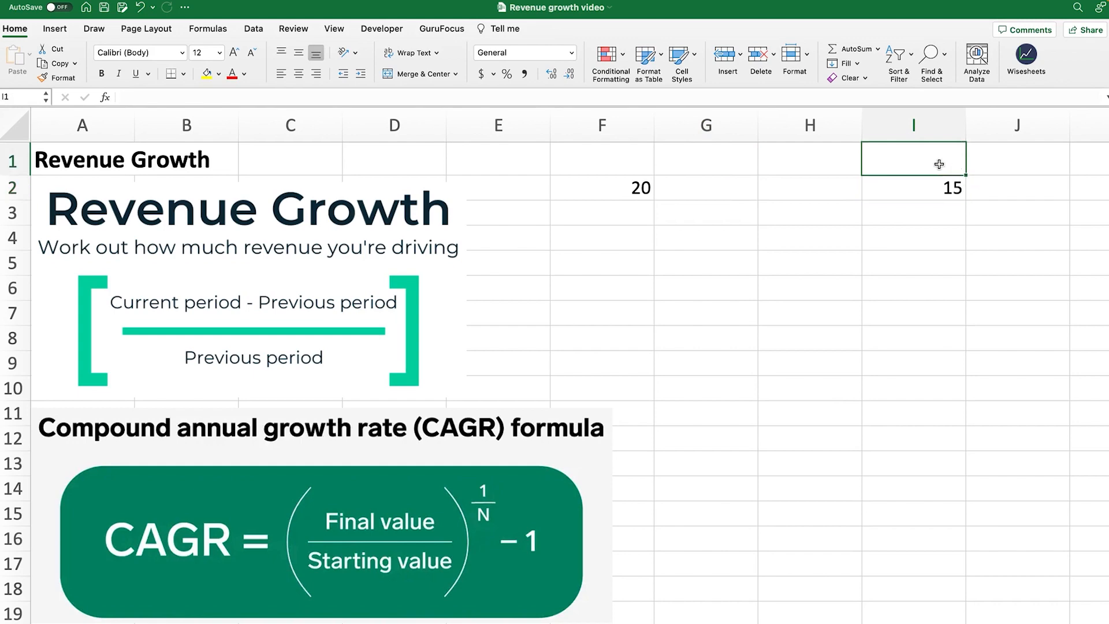
{"action": "left_click", "coordinate": [637, 164]}
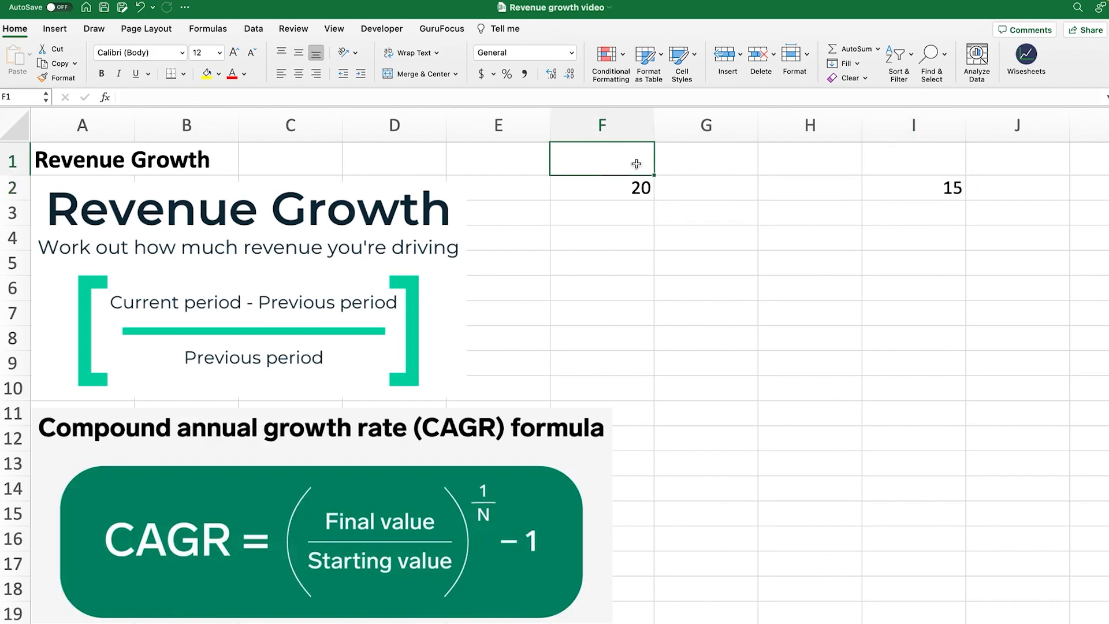
{"action": "left_click", "coordinate": [839, 191]}
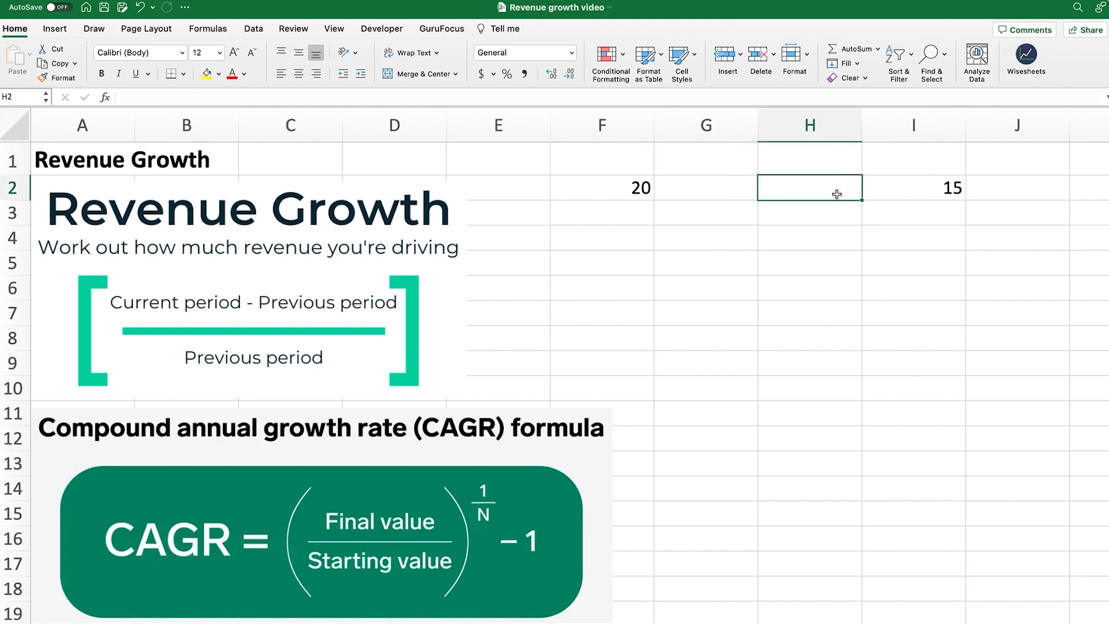
{"action": "type", "text": "16"}
{"action": "key", "text": "Left"}
{"action": "type", "text": "1"}
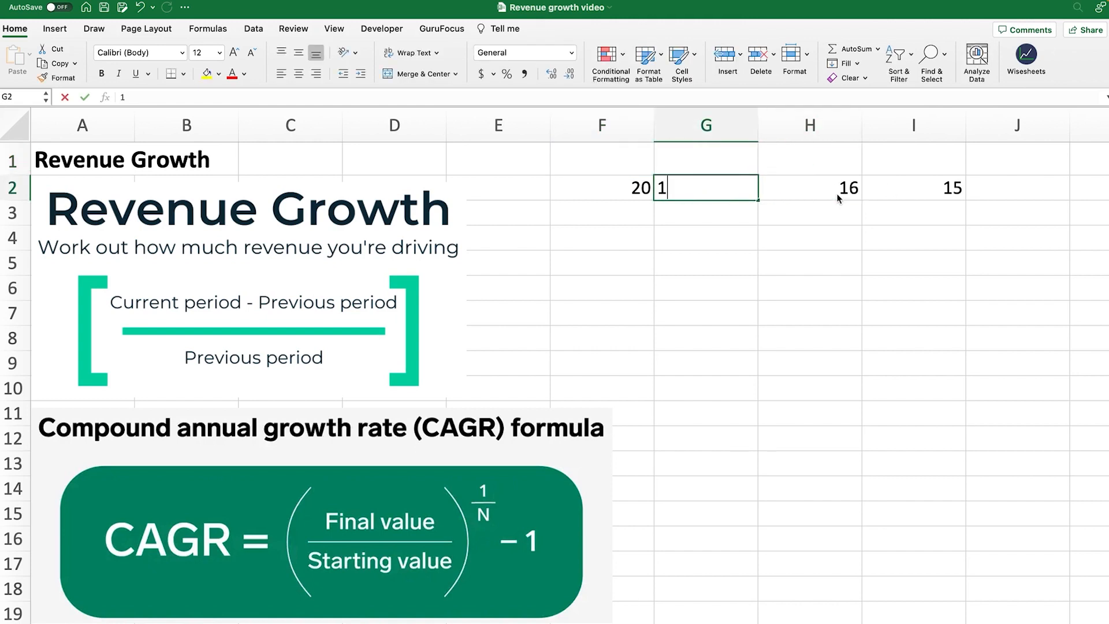
{"action": "type", "text": "8"}
{"action": "key", "text": "Return"}
Select F2:I2 and delete all four revenue values
{"action": "left_click_drag", "start_coordinate": [583, 185], "coordinate": [913, 190]}
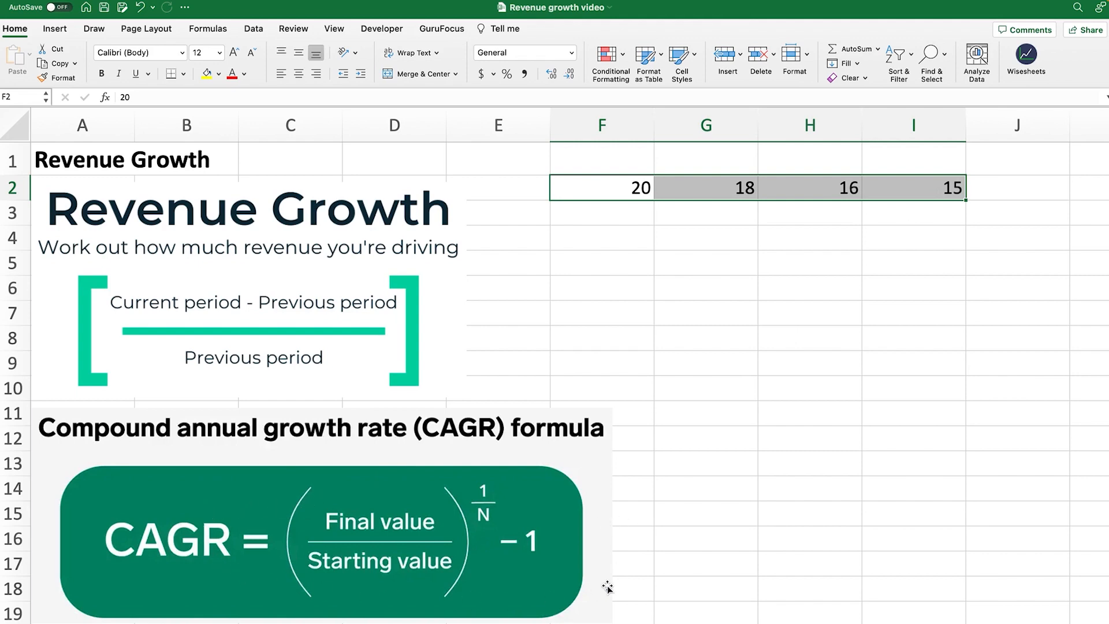
{"action": "left_click", "coordinate": [937, 196]}
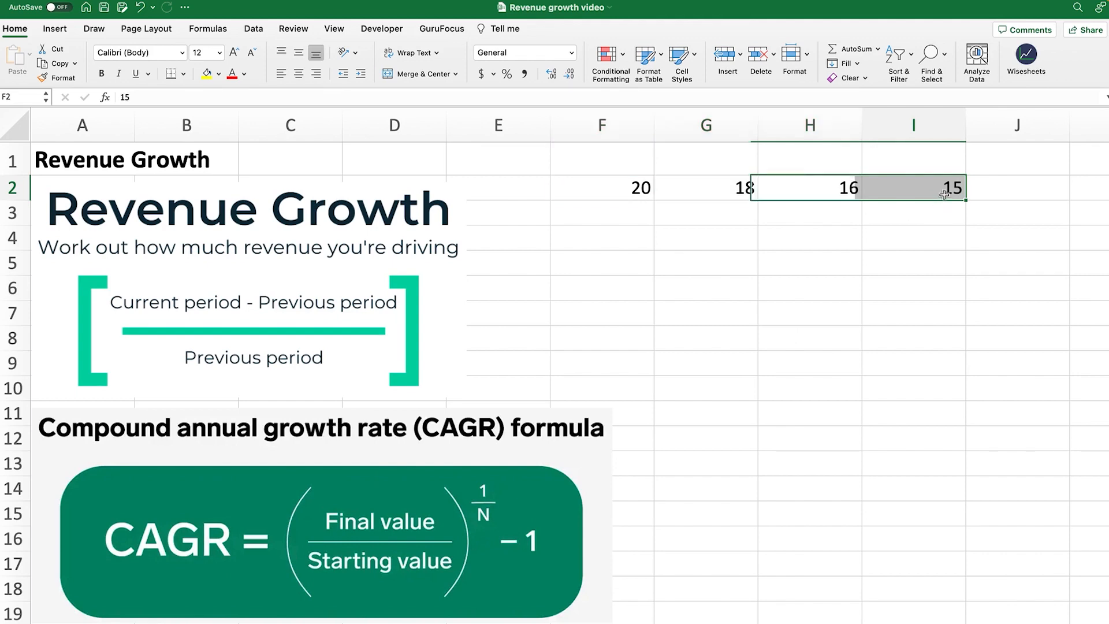
{"action": "left_click", "coordinate": [638, 190]}
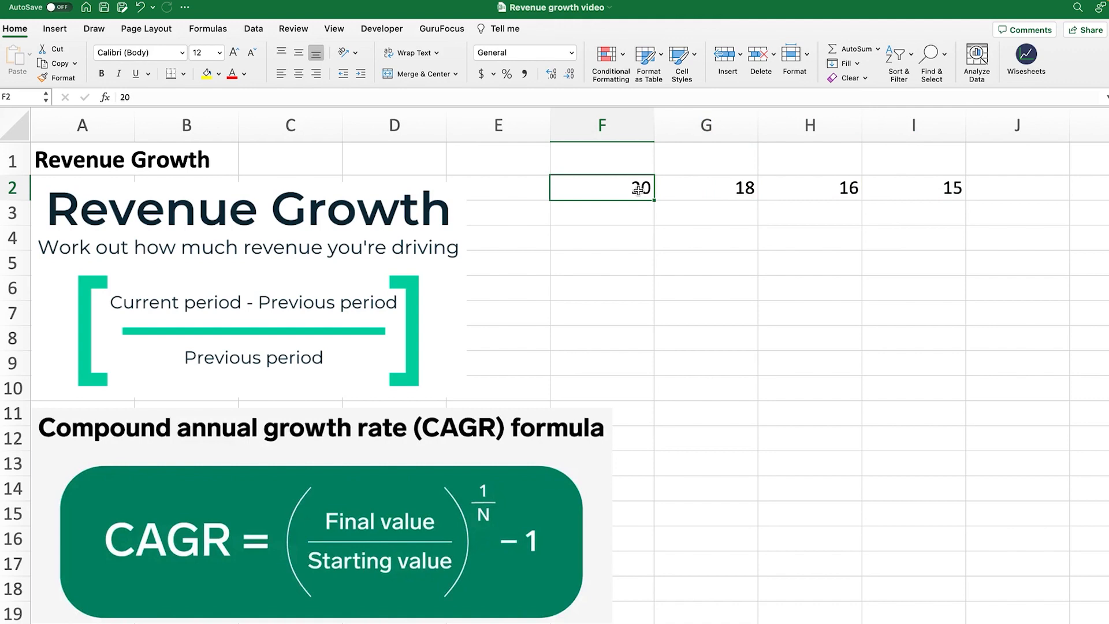
{"action": "left_click_drag", "start_coordinate": [639, 189], "coordinate": [897, 193]}
{"action": "key", "text": "Delete"}
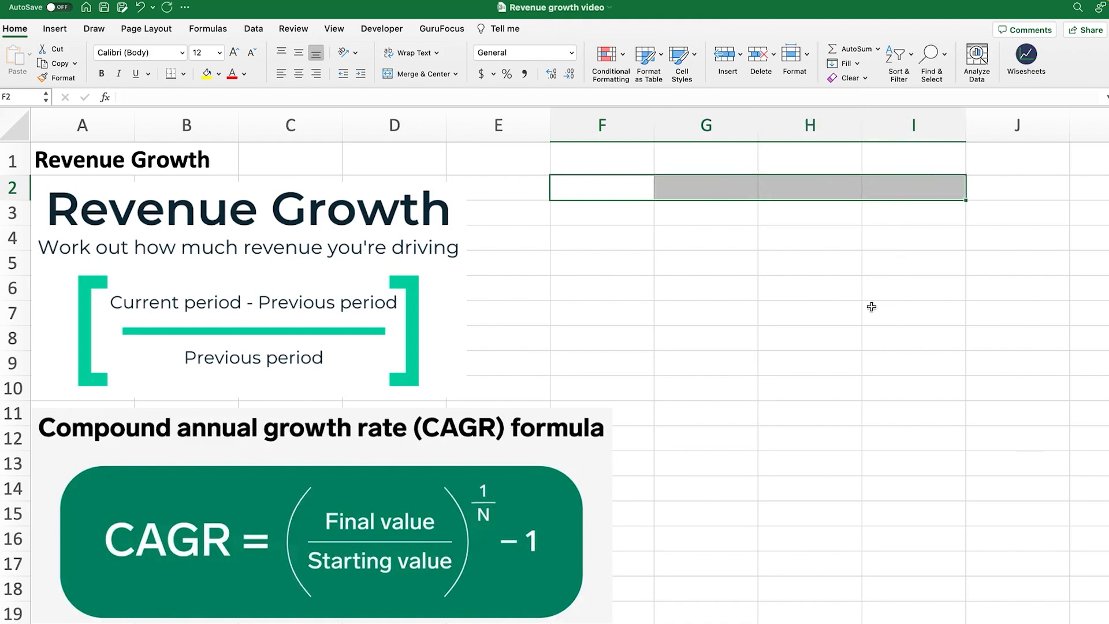
{"action": "left_click", "coordinate": [822, 312]}
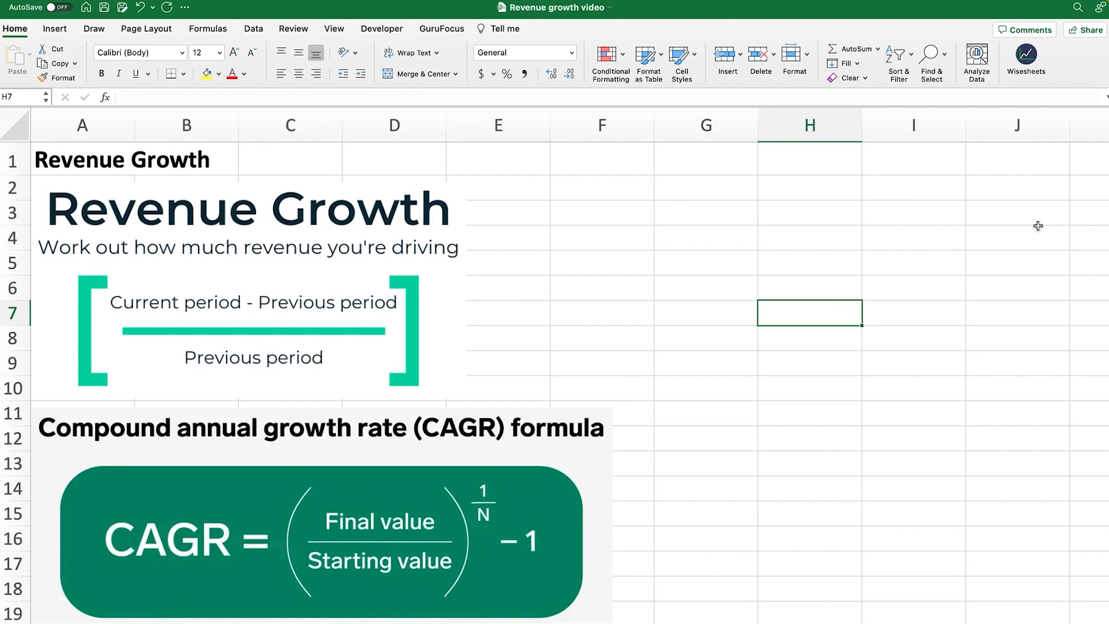
Fetch Apple Inc. (AAPL, NASDAQ) annual financial data through the Wisesheets pane
{"action": "left_click", "coordinate": [1026, 56]}
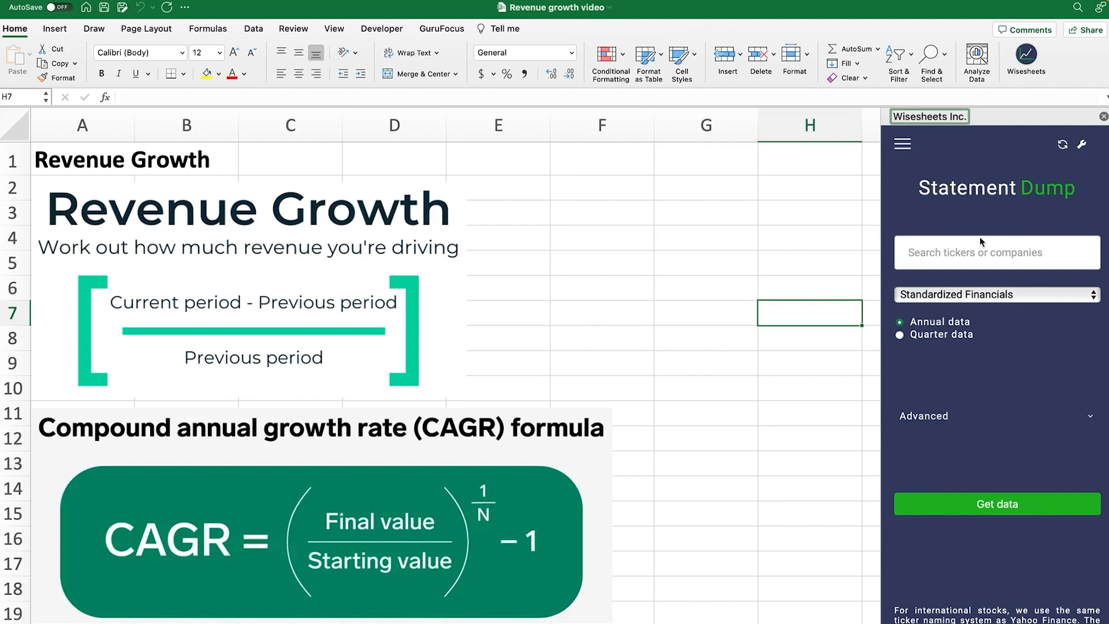
{"action": "left_click", "coordinate": [969, 253]}
{"action": "type", "text": "Apple"}
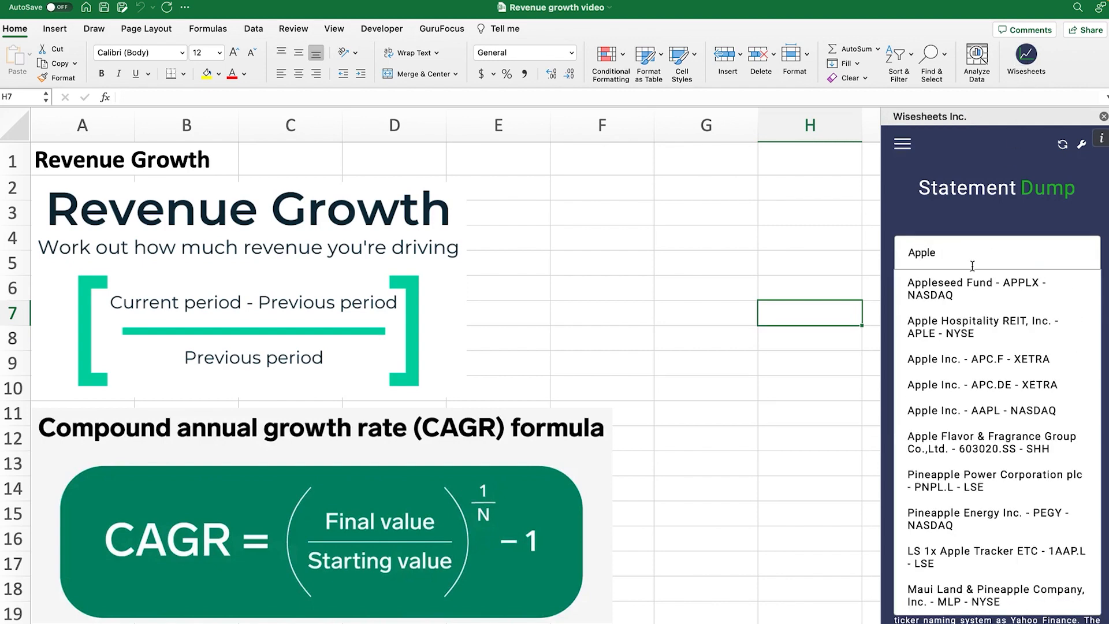
{"action": "left_click", "coordinate": [961, 412]}
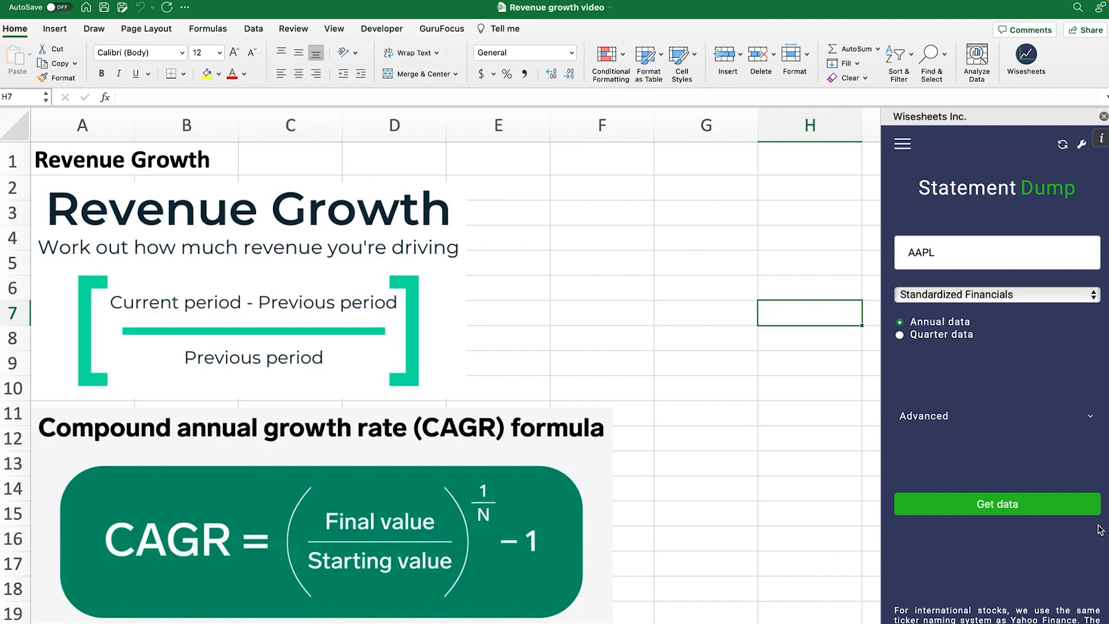
{"action": "left_click", "coordinate": [998, 504]}
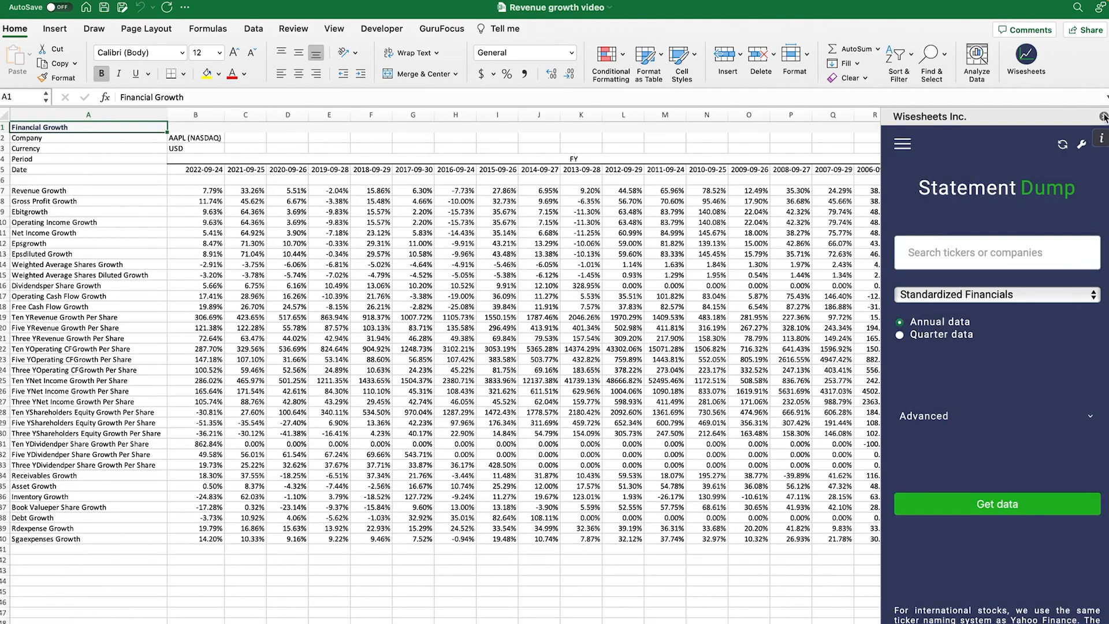
{"action": "left_click", "coordinate": [1104, 117]}
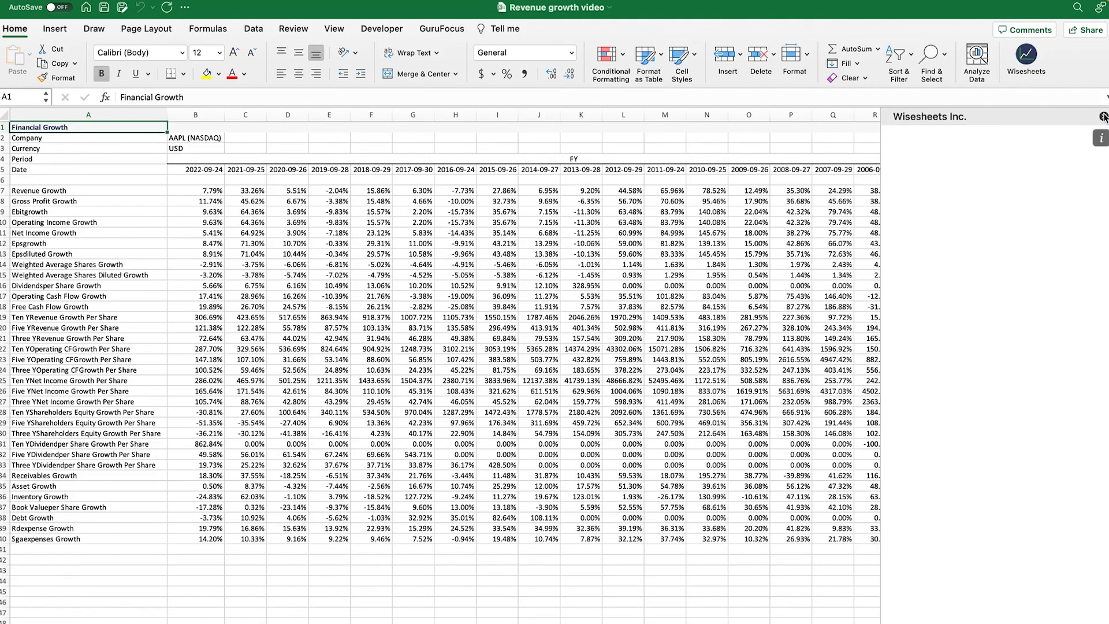
Look through the Key Metrics, Financial Growth, Cash Flow and Balance Sheet sheets, ending on Income Statement FY
{"action": "left_click", "coordinate": [524, 616]}
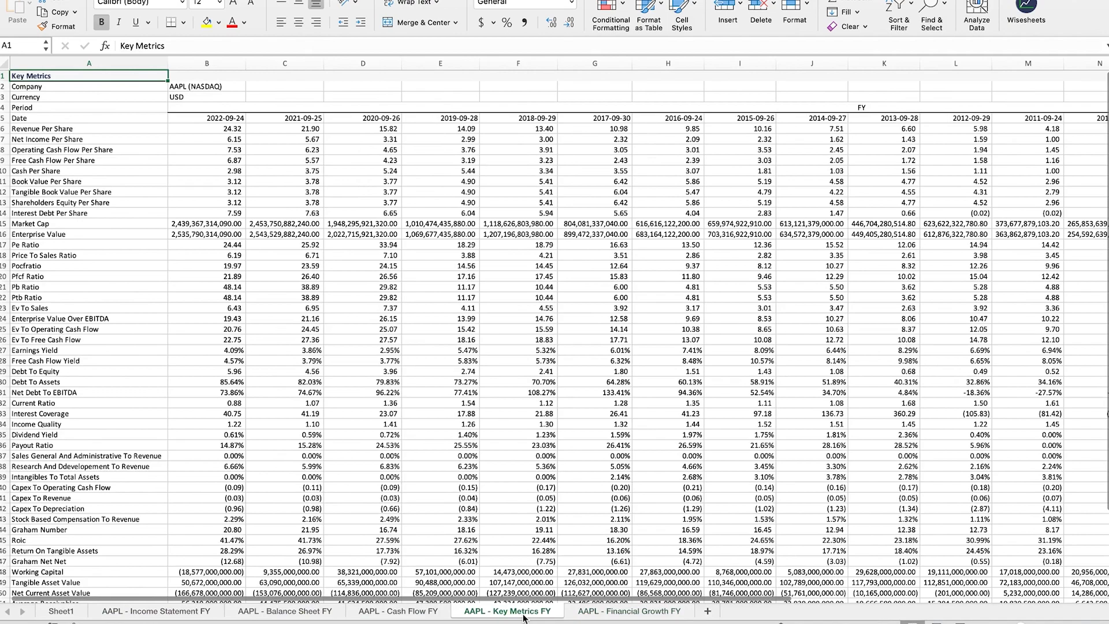
{"action": "left_click", "coordinate": [629, 611]}
{"action": "left_click", "coordinate": [409, 613]}
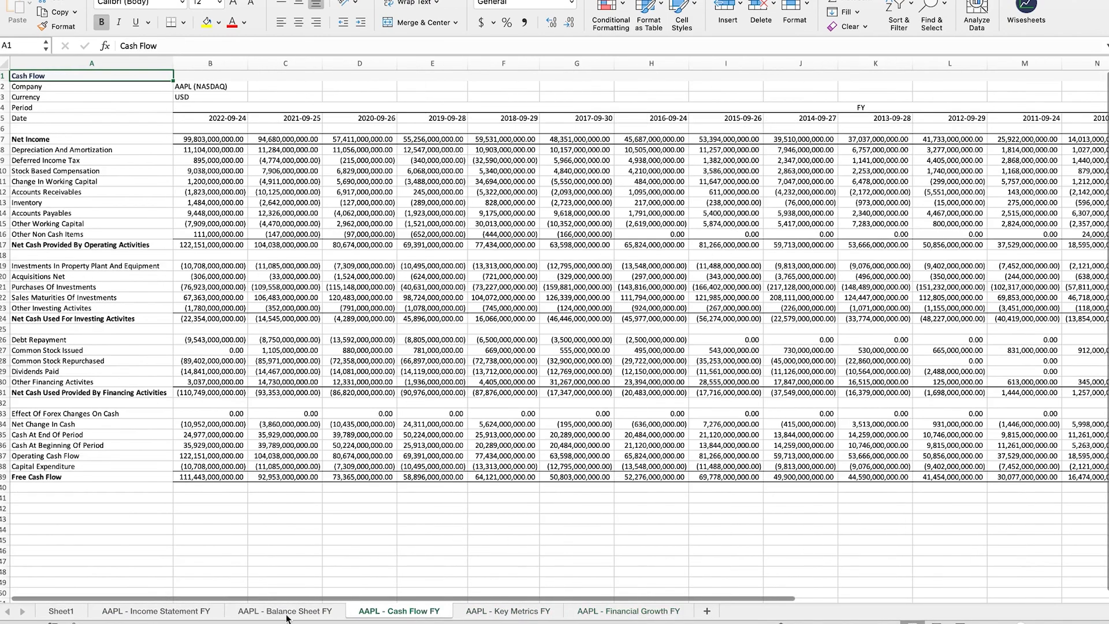
{"action": "left_click", "coordinate": [275, 613]}
{"action": "left_click", "coordinate": [134, 612]}
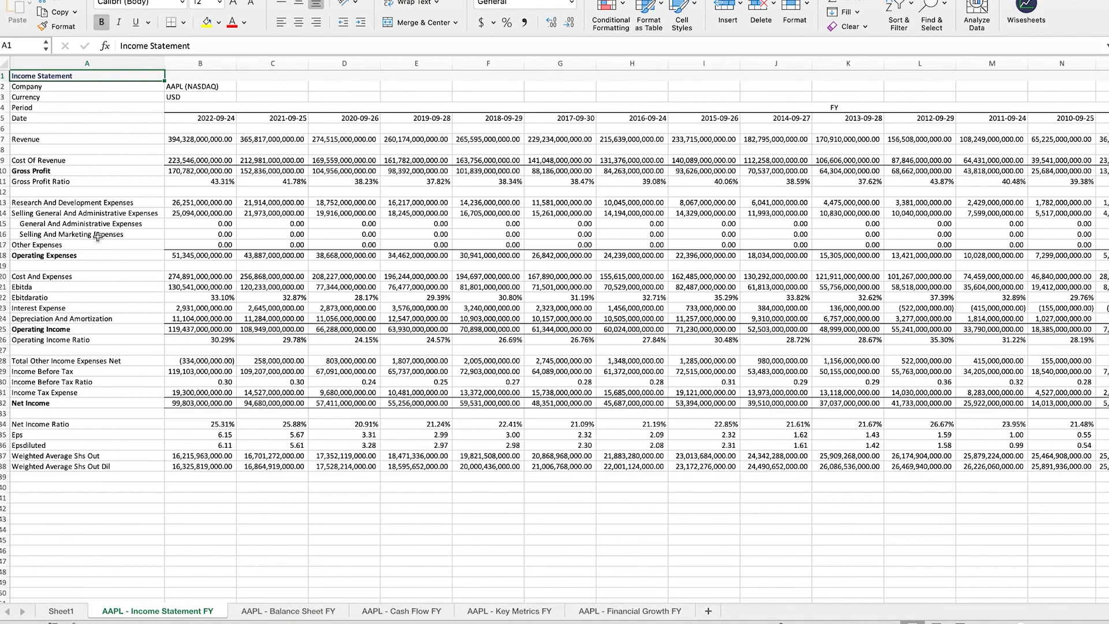
Widen columns B through K so the revenue and cost figures display in full
{"action": "scroll", "coordinate": [62, 221], "scroll_direction": "up", "scroll_amount": 3}
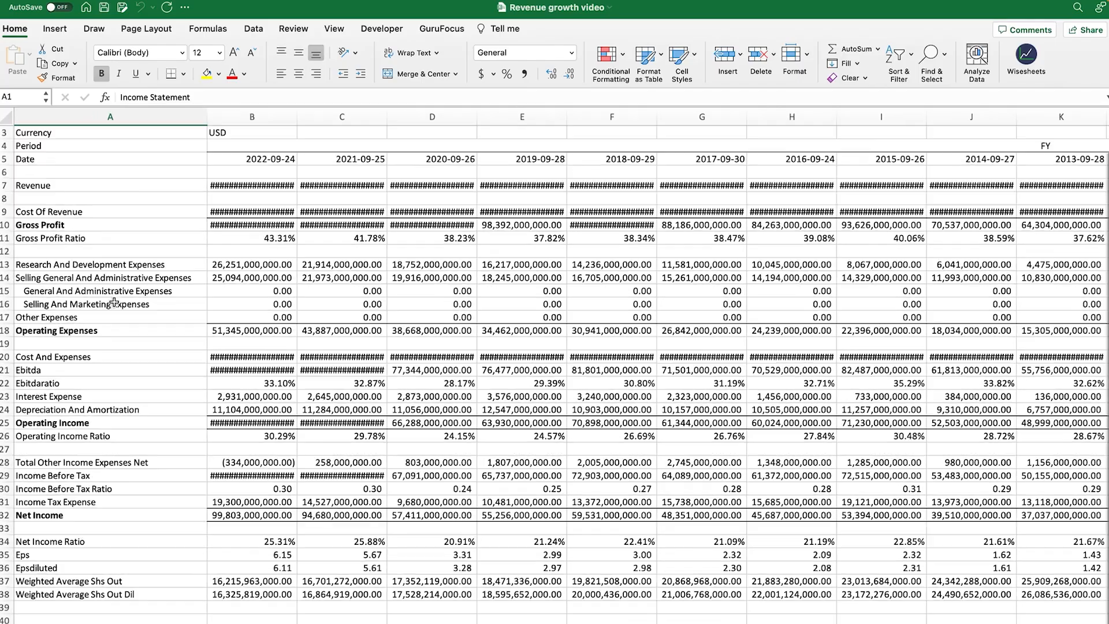
{"action": "left_click", "coordinate": [252, 118]}
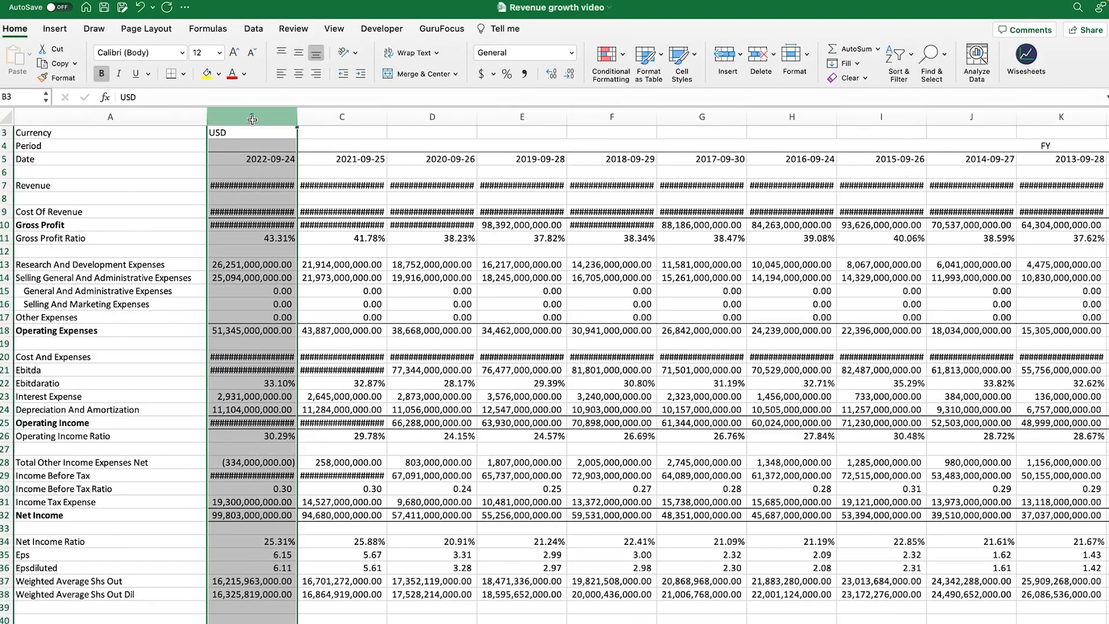
{"action": "left_click", "coordinate": [1084, 113], "text": "shift"}
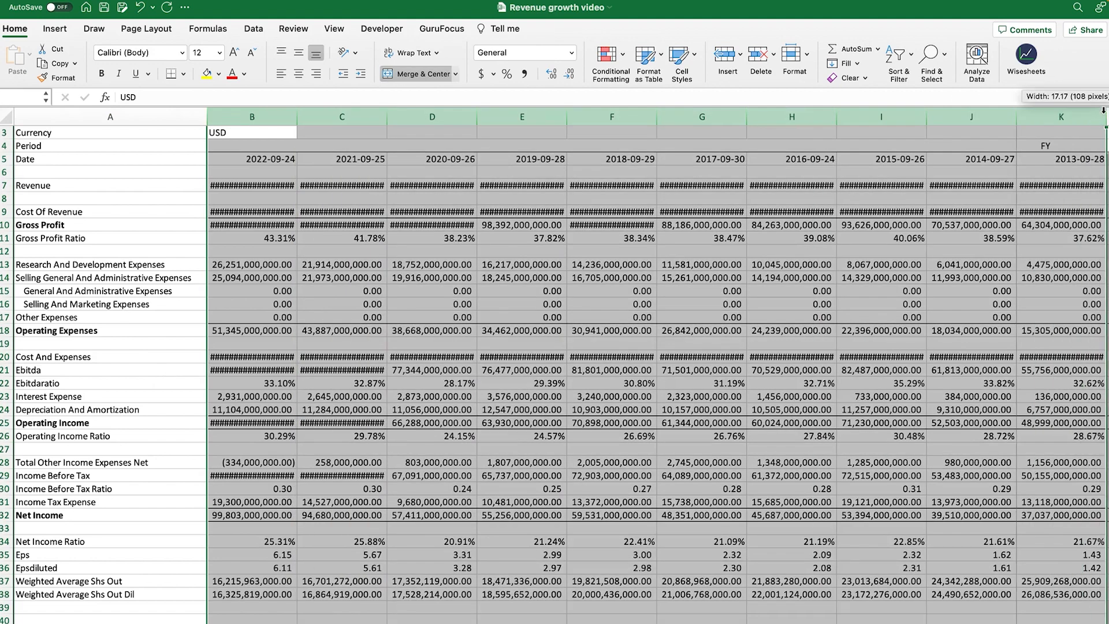
{"action": "left_click_drag", "start_coordinate": [1104, 111], "coordinate": [1108, 111]}
{"action": "left_click", "coordinate": [258, 209]}
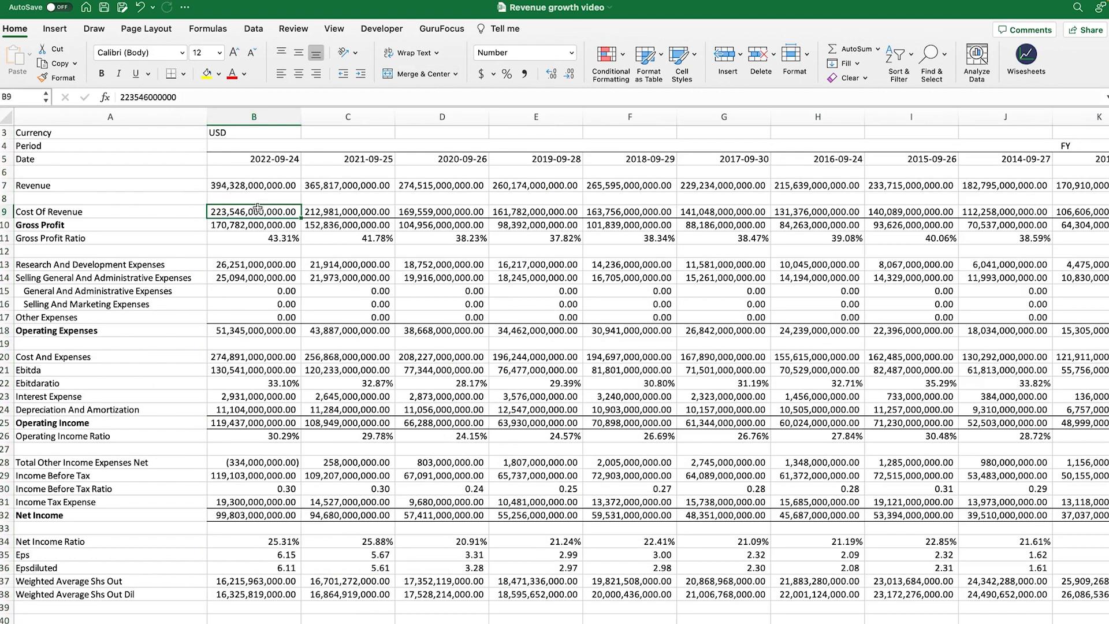
{"action": "left_click", "coordinate": [266, 197]}
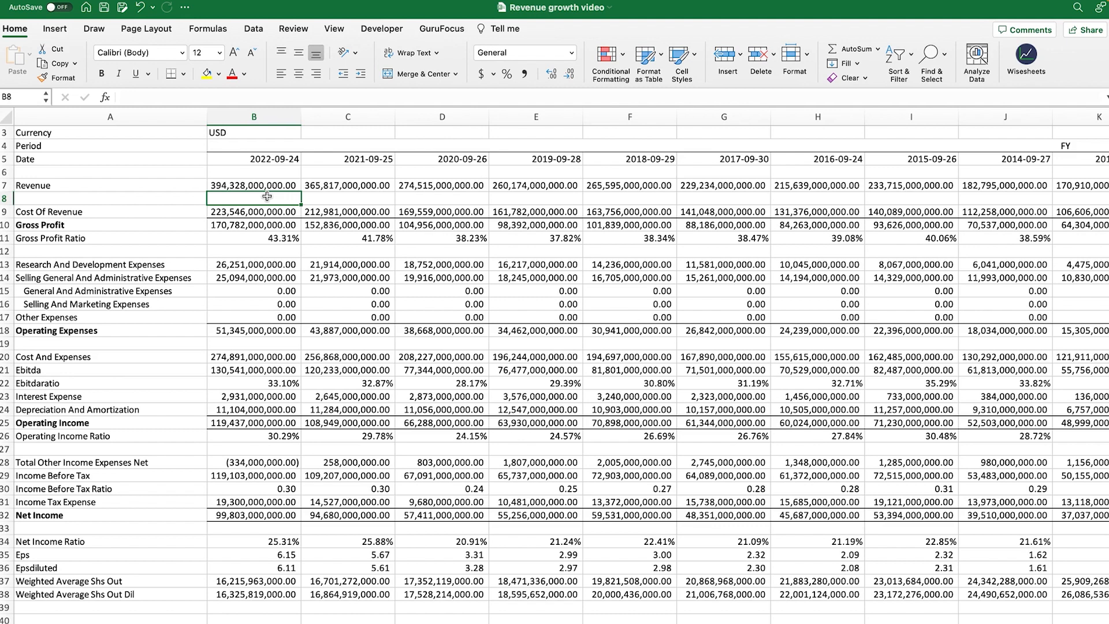
Enter the revenue growth formula =(B7-C7)/C7 in B8
{"action": "type", "text": "="}
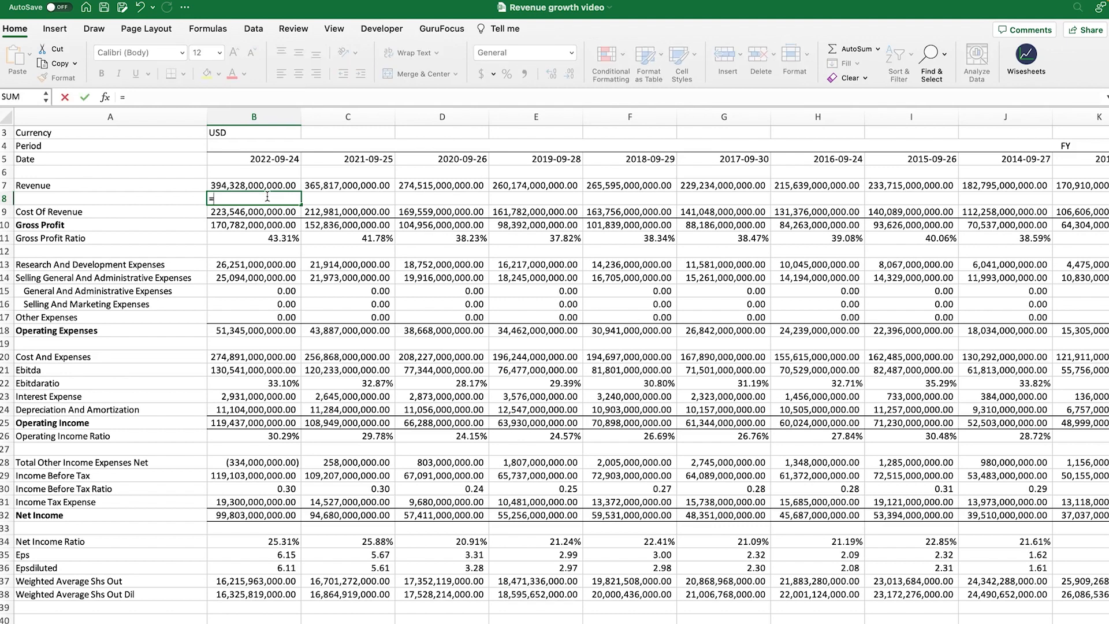
{"action": "left_click", "coordinate": [268, 187]}
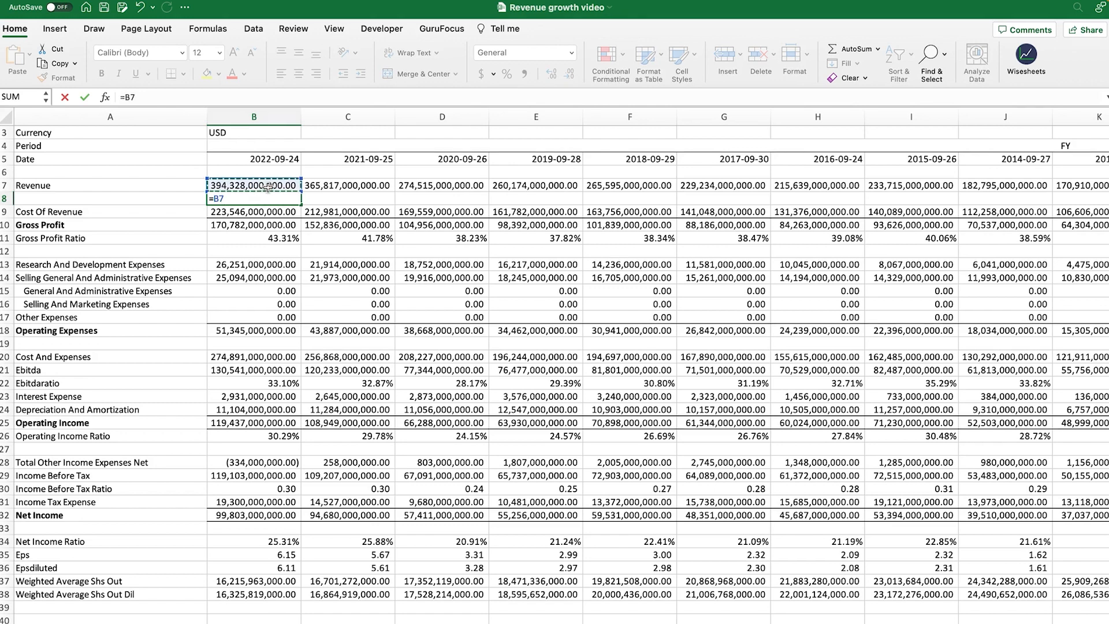
{"action": "type", "text": "-"}
{"action": "left_click", "coordinate": [320, 186]}
{"action": "left_click", "coordinate": [133, 96]}
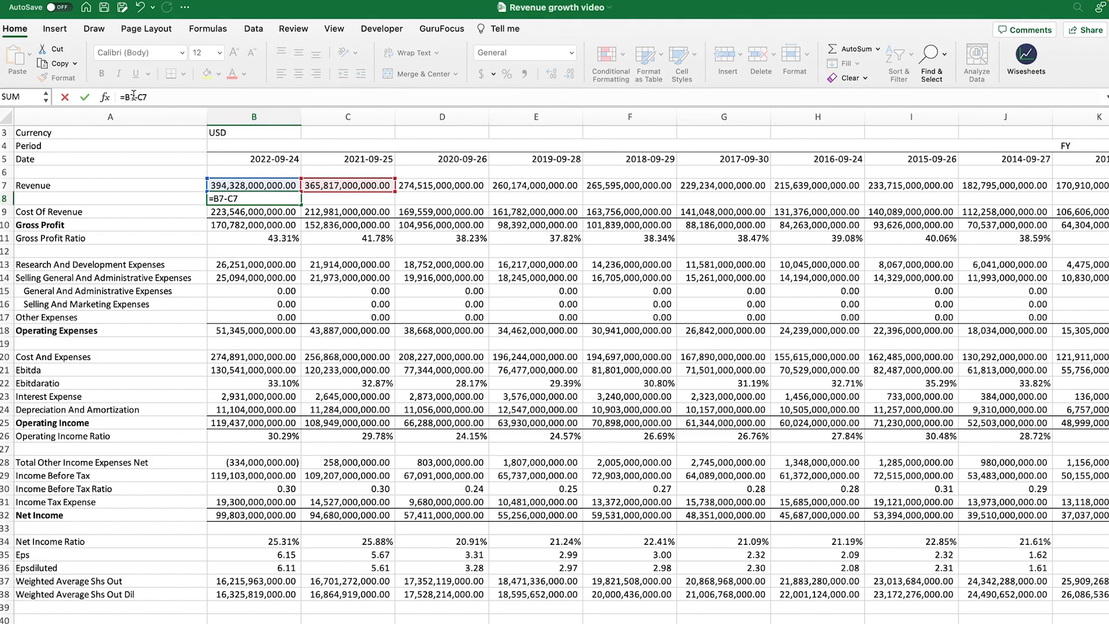
{"action": "type", "text": "("}
{"action": "type", "text": ")/"}
{"action": "left_click", "coordinate": [366, 185]}
{"action": "key", "text": "Return"}
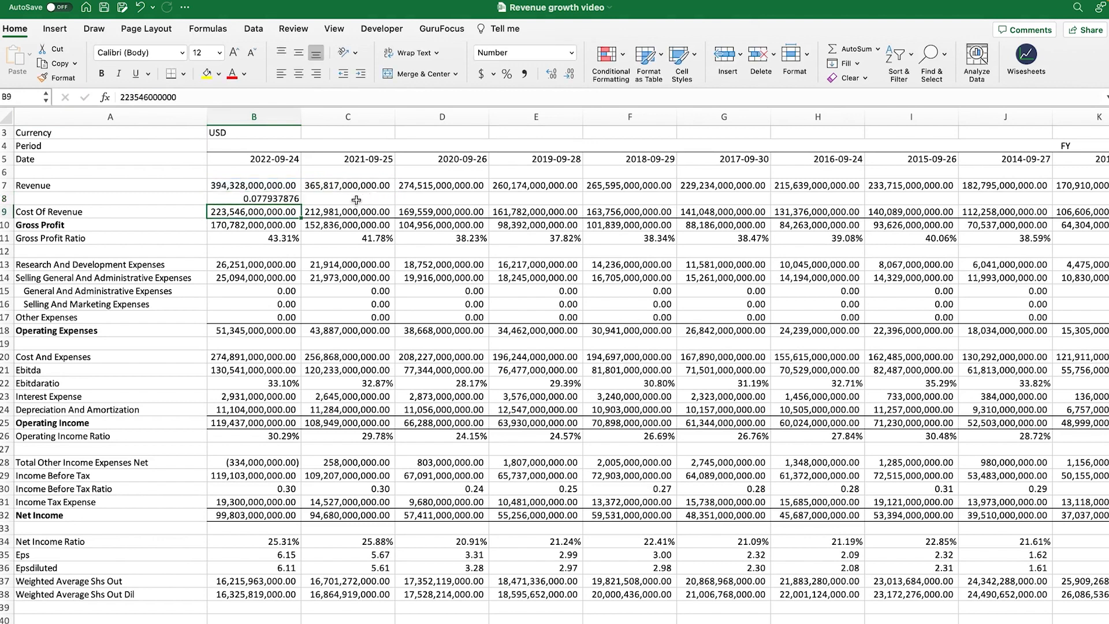
Format B8 as a percentage with two decimals (7.79%) and switch to the Financial Growth sheet
{"action": "left_click", "coordinate": [281, 197]}
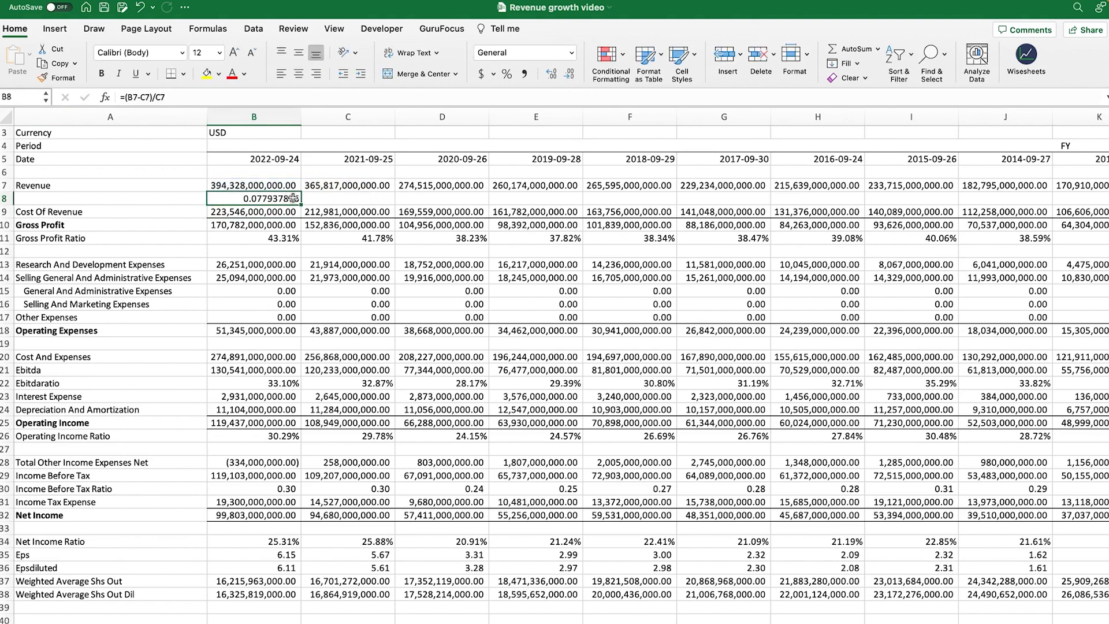
{"action": "left_click", "coordinate": [507, 75]}
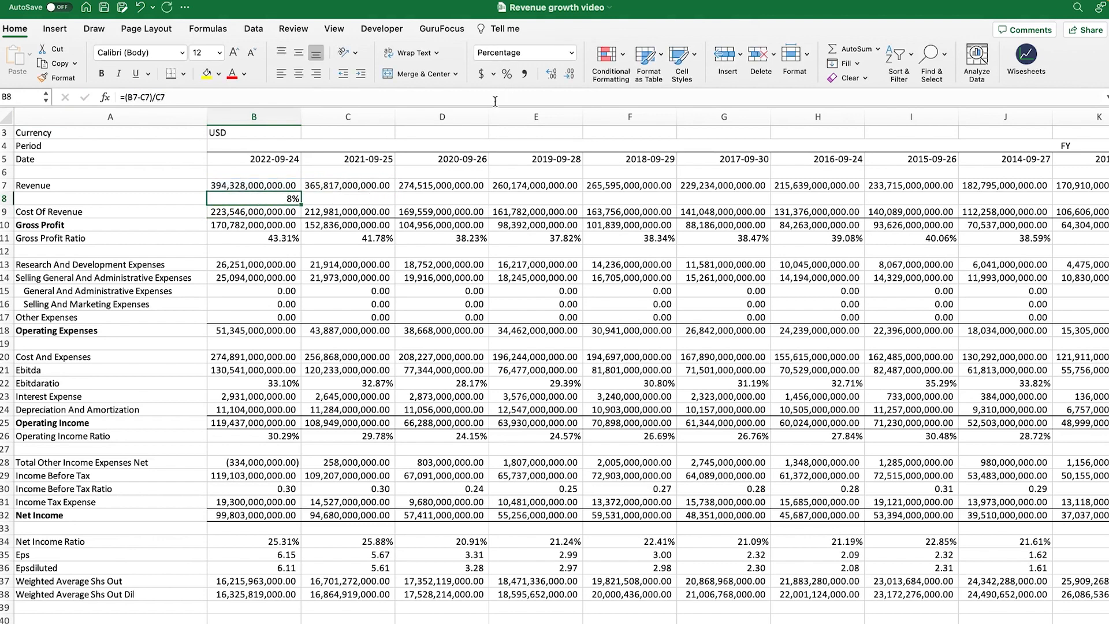
{"action": "left_click", "coordinate": [550, 75]}
{"action": "left_click", "coordinate": [551, 74]}
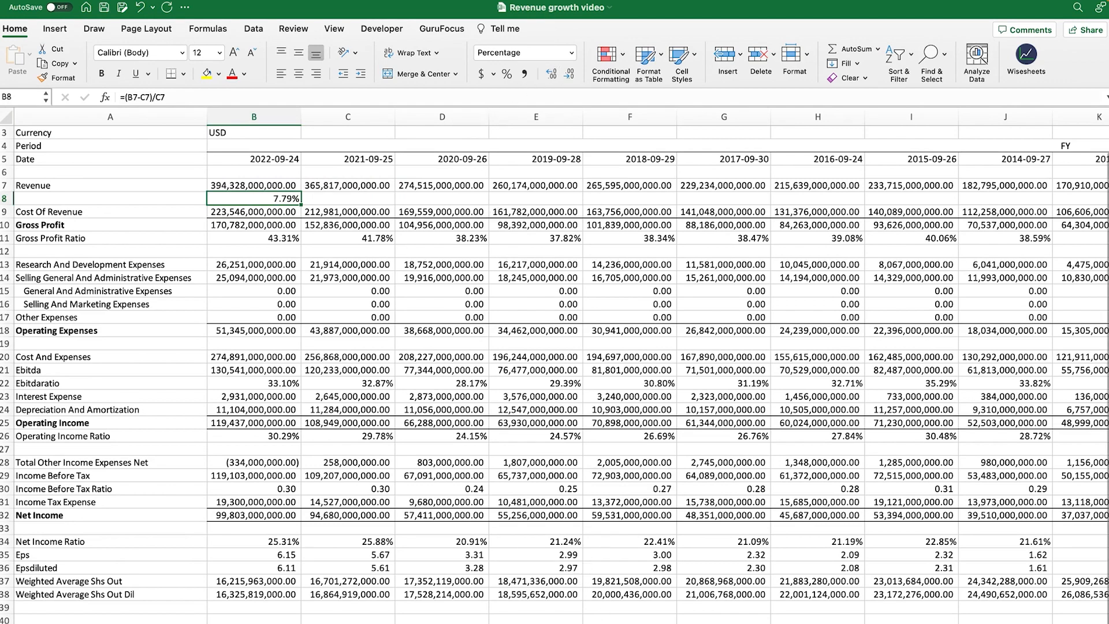
{"action": "left_click", "coordinate": [606, 623]}
{"action": "scroll", "coordinate": [146, 246], "scroll_direction": "up", "scroll_amount": 3}
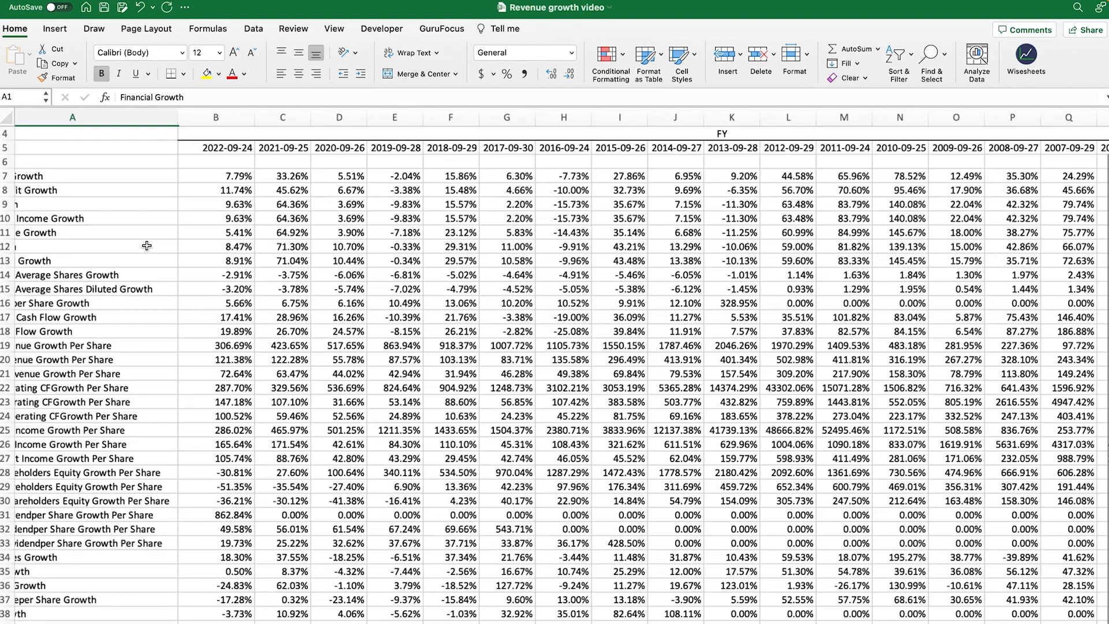
Check that the Financial Growth sheet's 2022 Revenue Growth in B7 reads 7.79%
{"action": "scroll", "coordinate": [236, 175], "scroll_direction": "left", "scroll_amount": 1}
{"action": "left_click", "coordinate": [285, 176]}
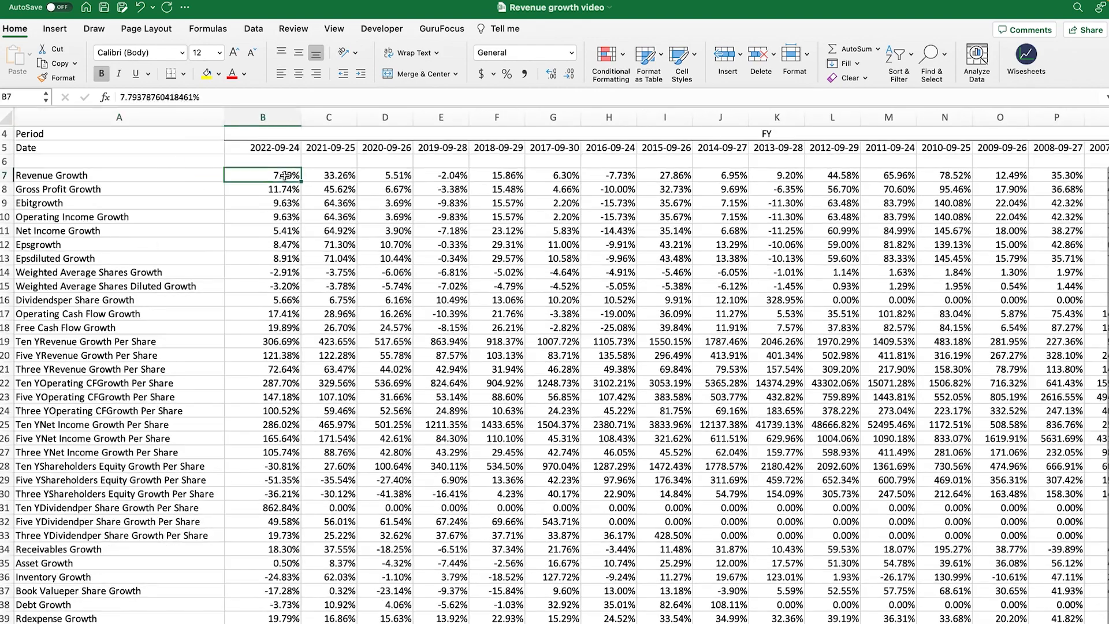
{"action": "scroll", "coordinate": [297, 191], "scroll_direction": "up", "scroll_amount": 2}
{"action": "scroll", "coordinate": [304, 209], "scroll_direction": "up", "scroll_amount": 1}
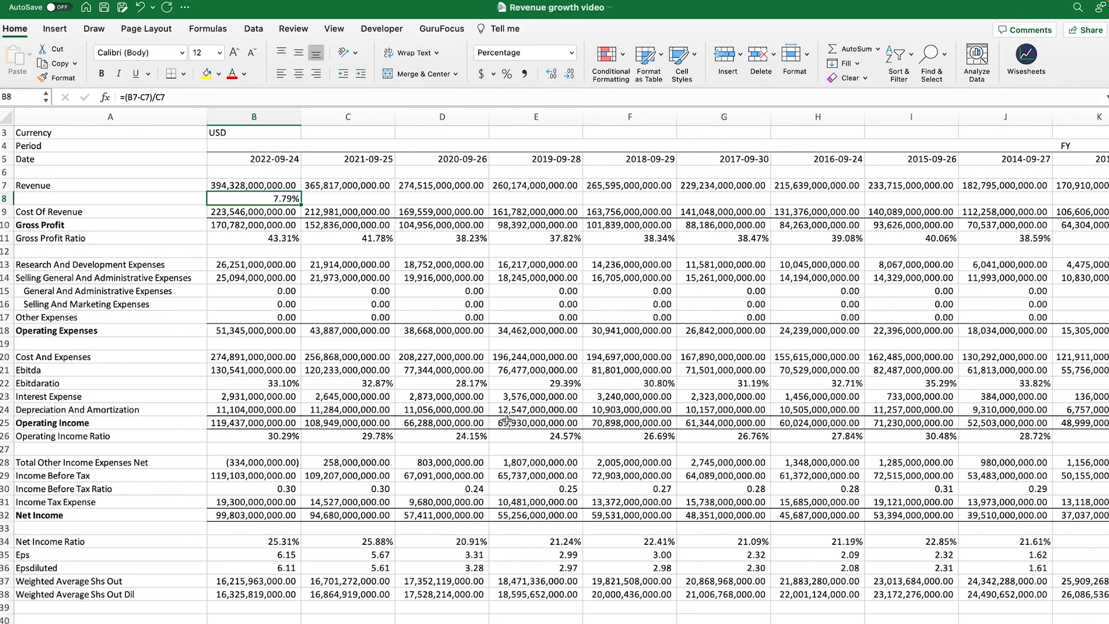
Clear B8 and bold the 2022 revenue in B7 and the 2018 revenue in F7
{"action": "key", "text": "Delete"}
{"action": "left_click", "coordinate": [271, 184]}
{"action": "key", "text": "super+b"}
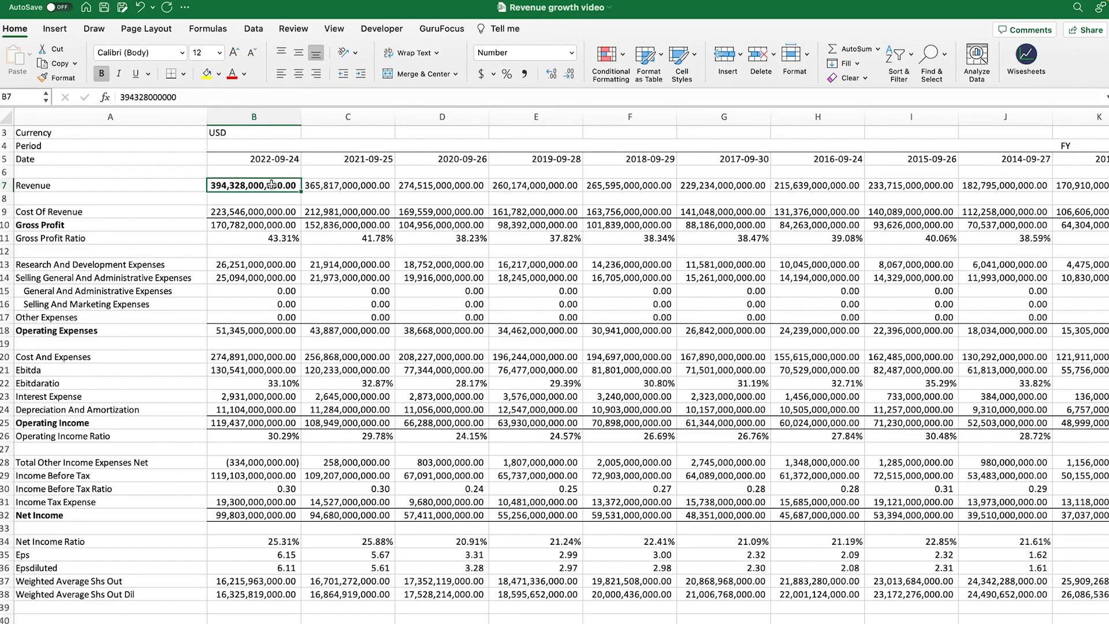
{"action": "left_click", "coordinate": [646, 187]}
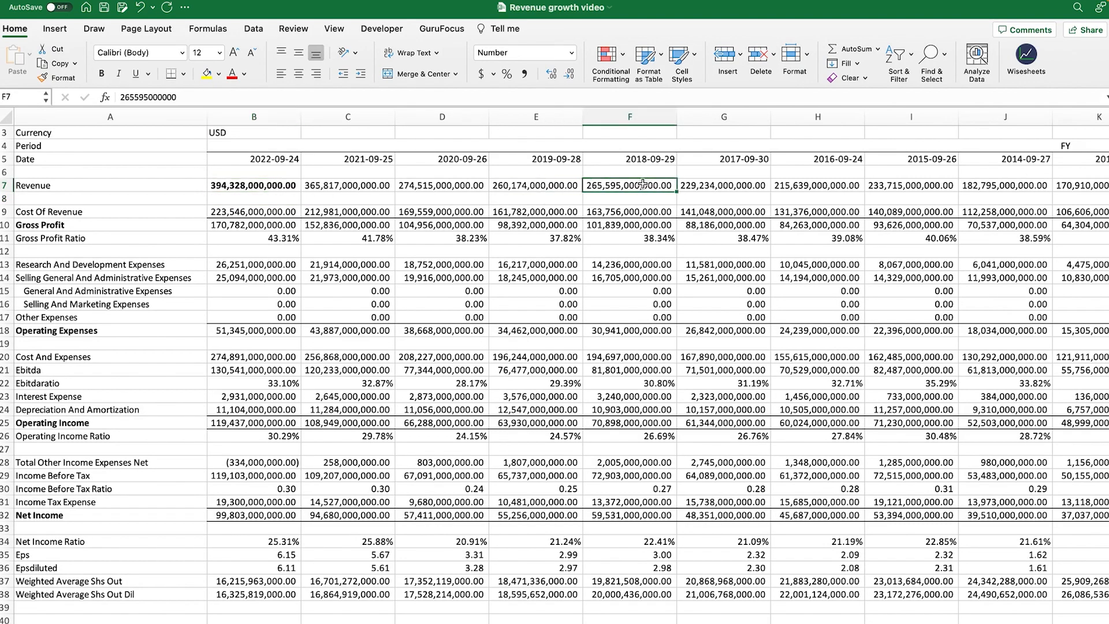
{"action": "key", "text": "super+b"}
Enter the four-year CAGR formula =(B7/F7)^(1/4)-1 in B8, giving 10.38%
{"action": "left_click", "coordinate": [280, 198]}
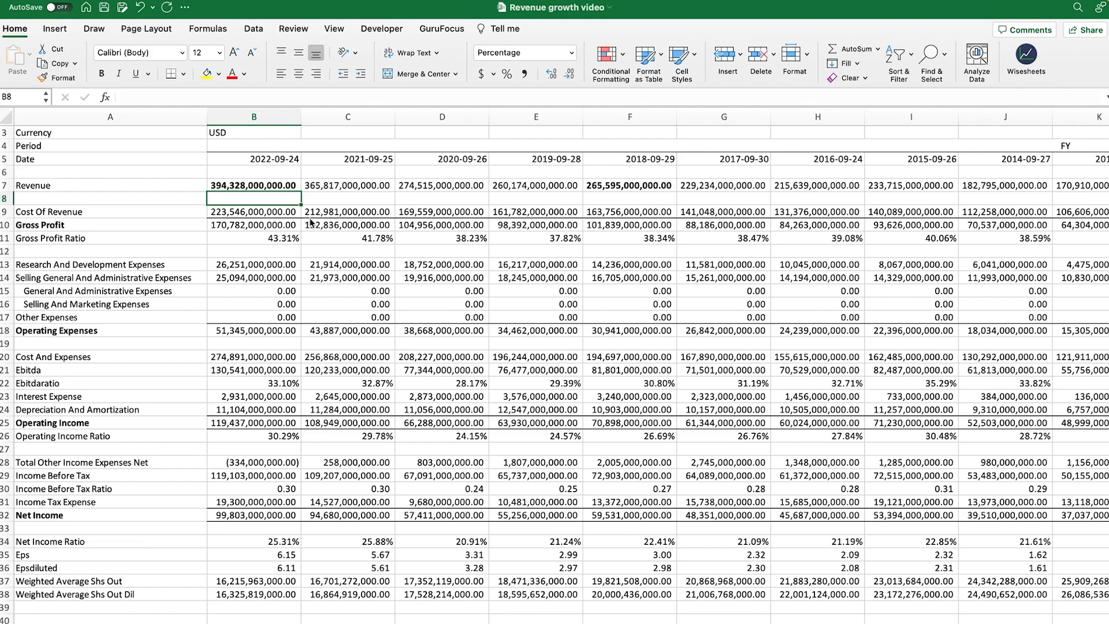
{"action": "type", "text": "="}
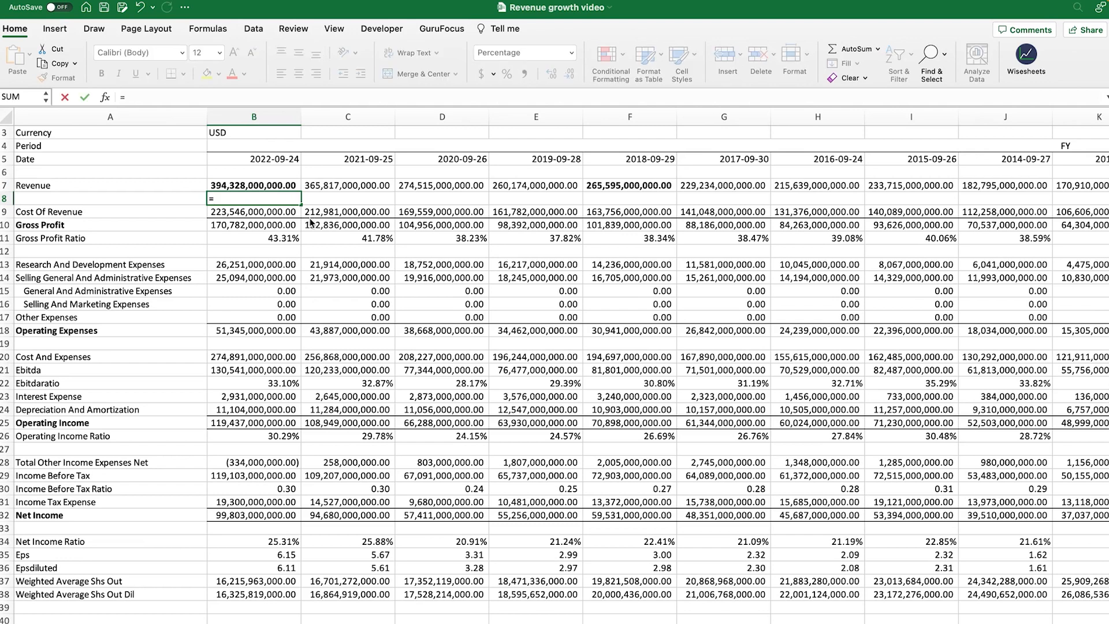
{"action": "left_click", "coordinate": [279, 186]}
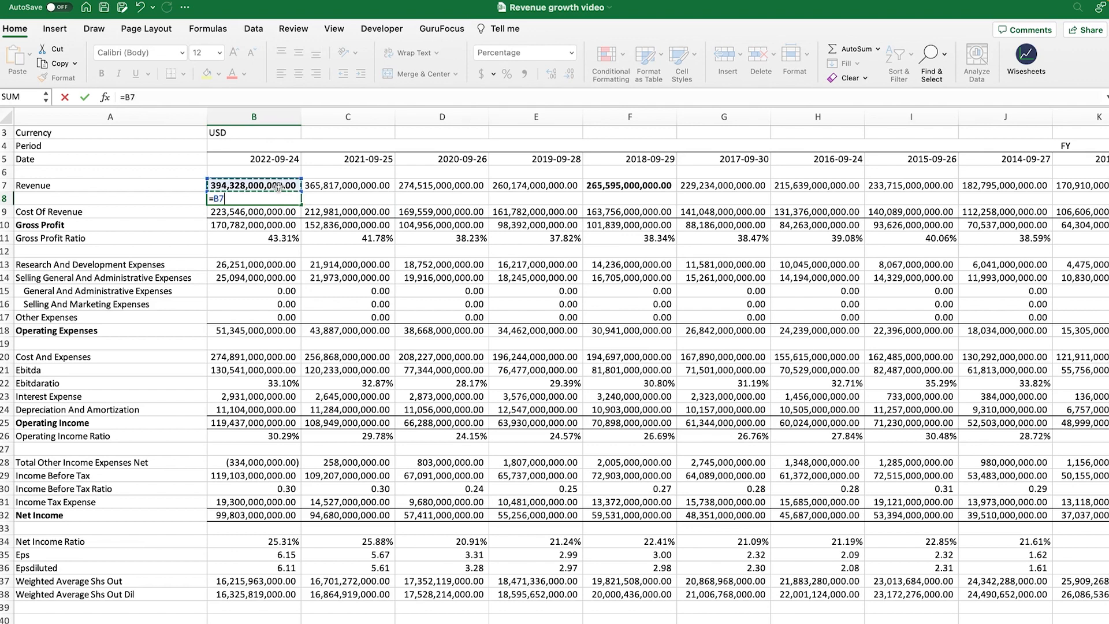
{"action": "type", "text": "/"}
{"action": "left_click", "coordinate": [632, 186]}
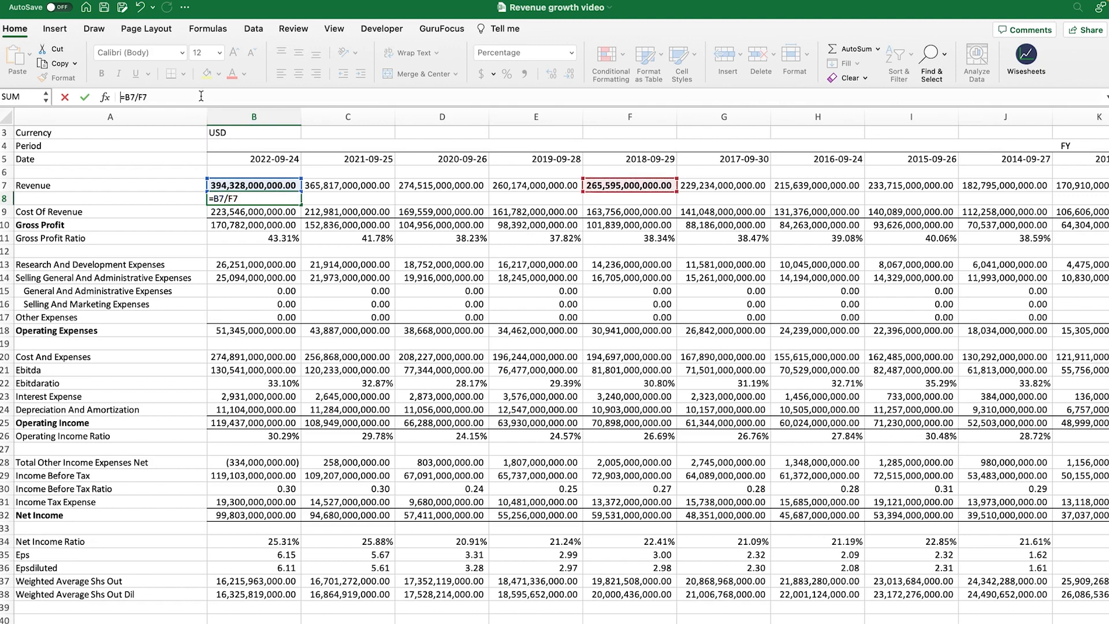
{"action": "type", "text": "("}
{"action": "key", "text": "Right"}
{"action": "key", "text": "Right"}
{"action": "type", "text": ")^(1/"}
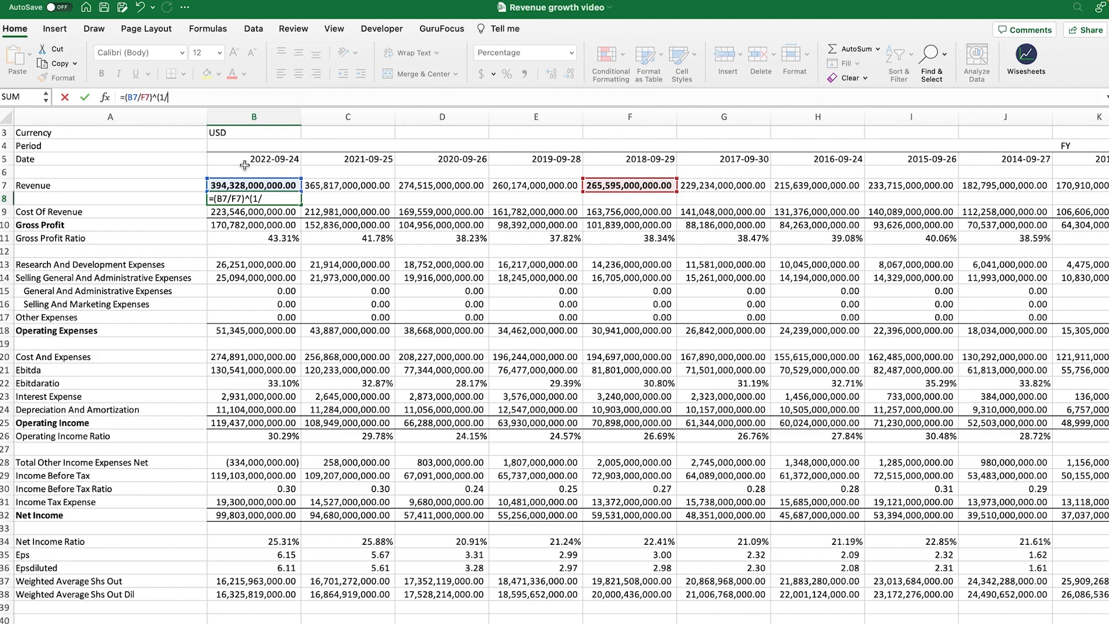
{"action": "type", "text": "4"}
{"action": "key", "text": "Return"}
{"action": "left_click", "coordinate": [286, 198]}
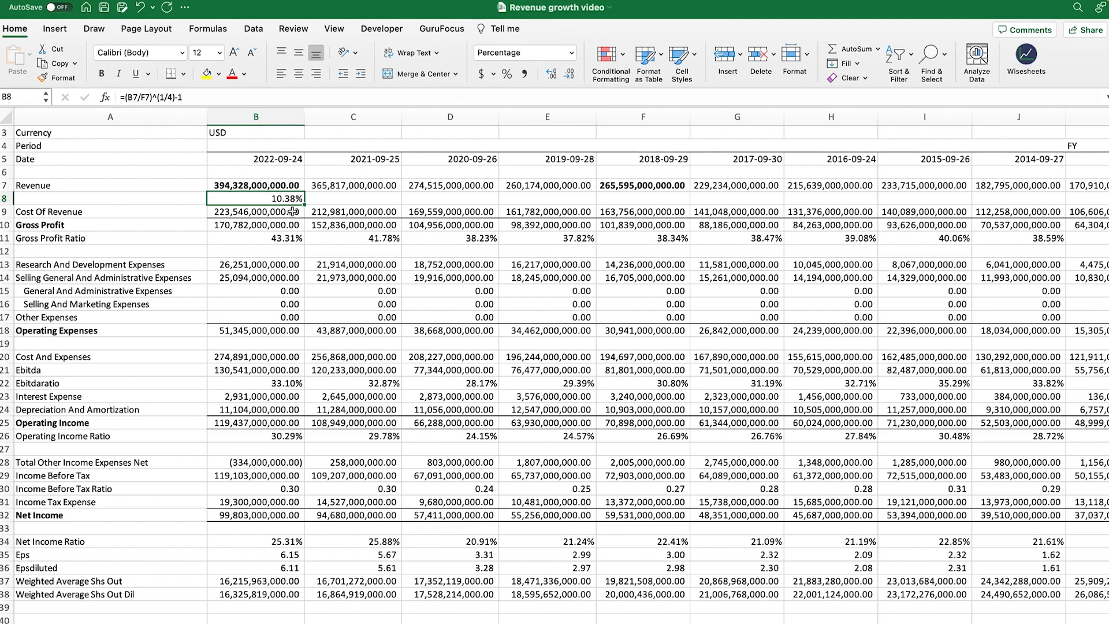
{"action": "left_click", "coordinate": [652, 185]}
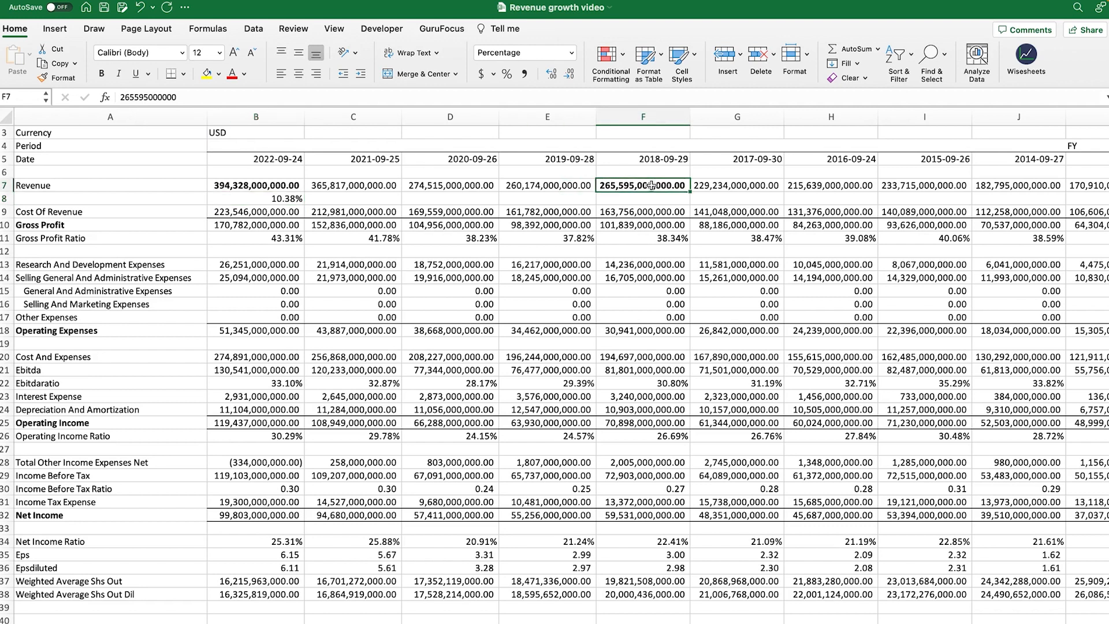
On the stock table sheet, select tickers A2:A21 and growth values B2:B21, then inspect B2's WISE formula
{"action": "left_click", "coordinate": [289, 185]}
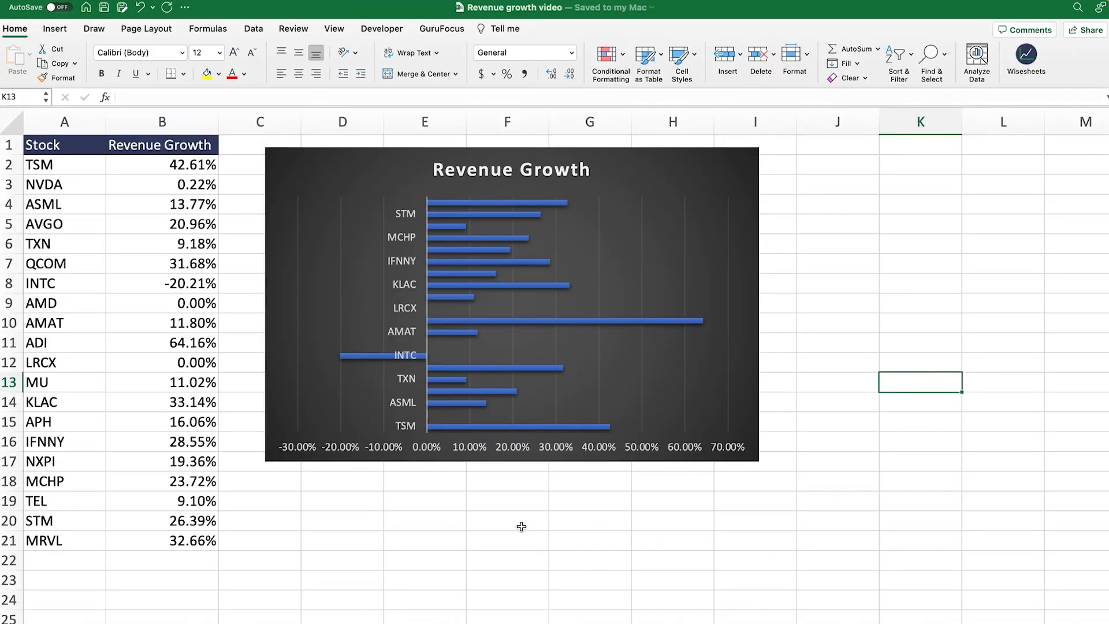
{"action": "left_click", "coordinate": [63, 162]}
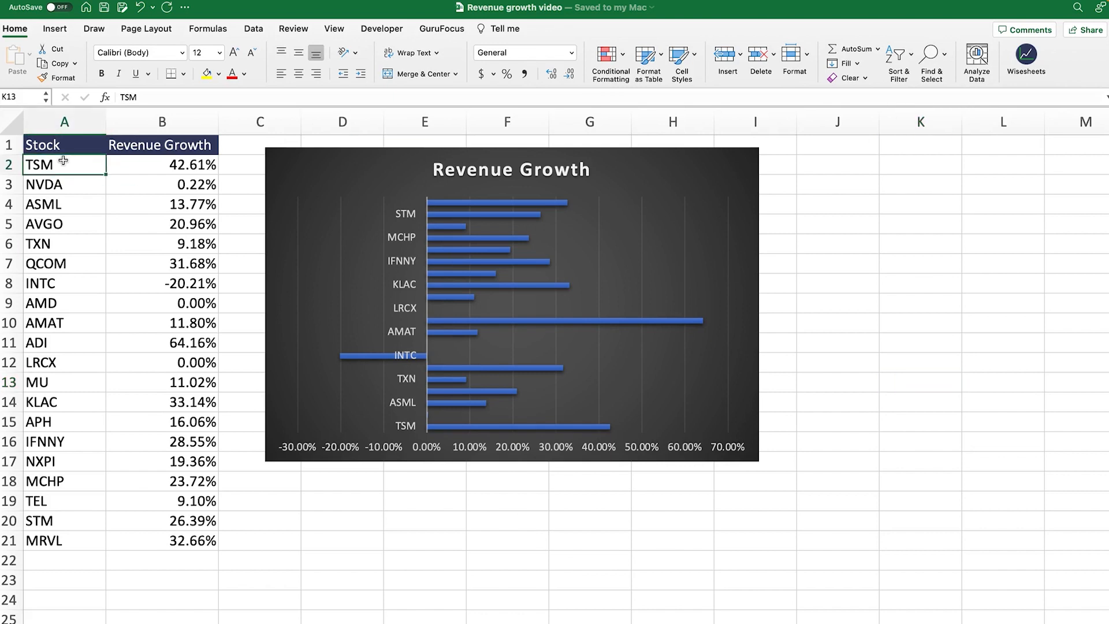
{"action": "left_click_drag", "start_coordinate": [63, 162], "coordinate": [68, 540]}
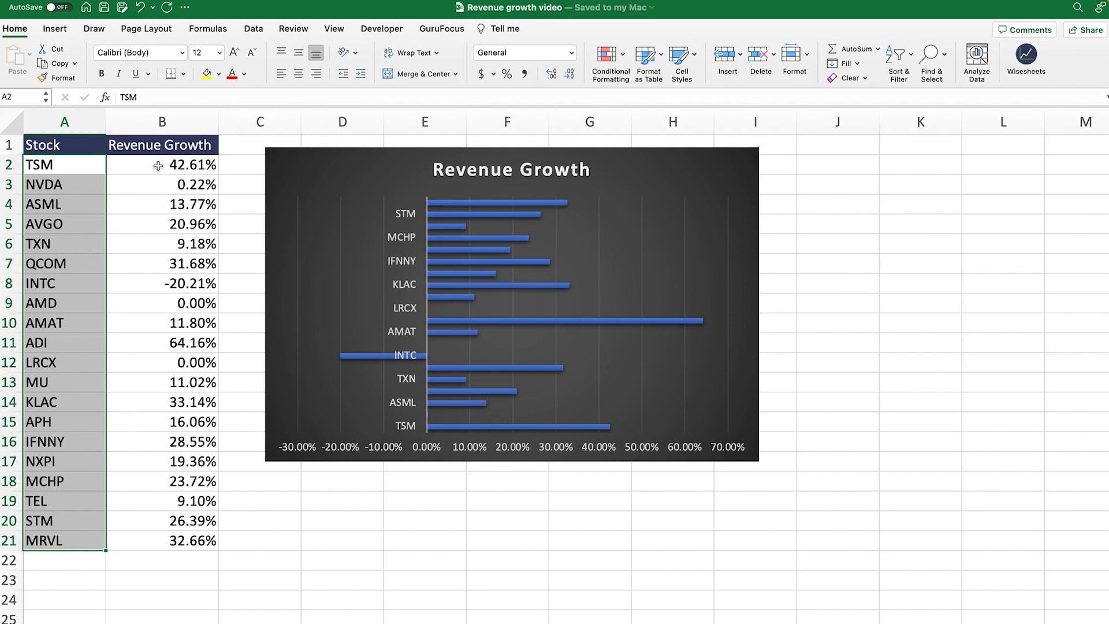
{"action": "left_click_drag", "start_coordinate": [157, 166], "coordinate": [162, 541]}
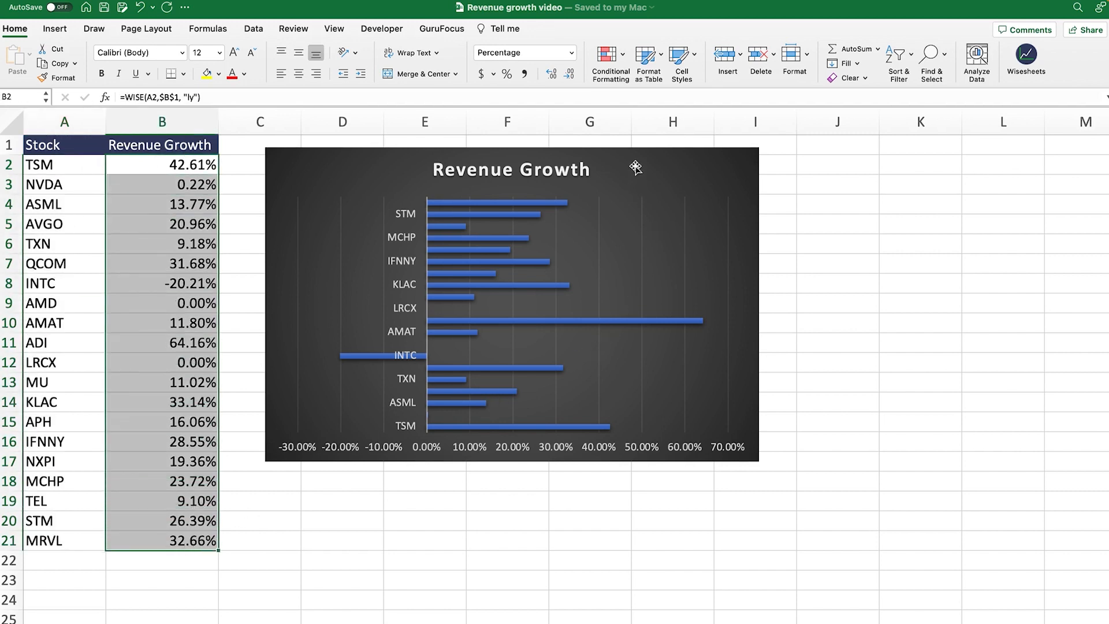
{"action": "left_click", "coordinate": [239, 169]}
{"action": "left_click", "coordinate": [154, 165]}
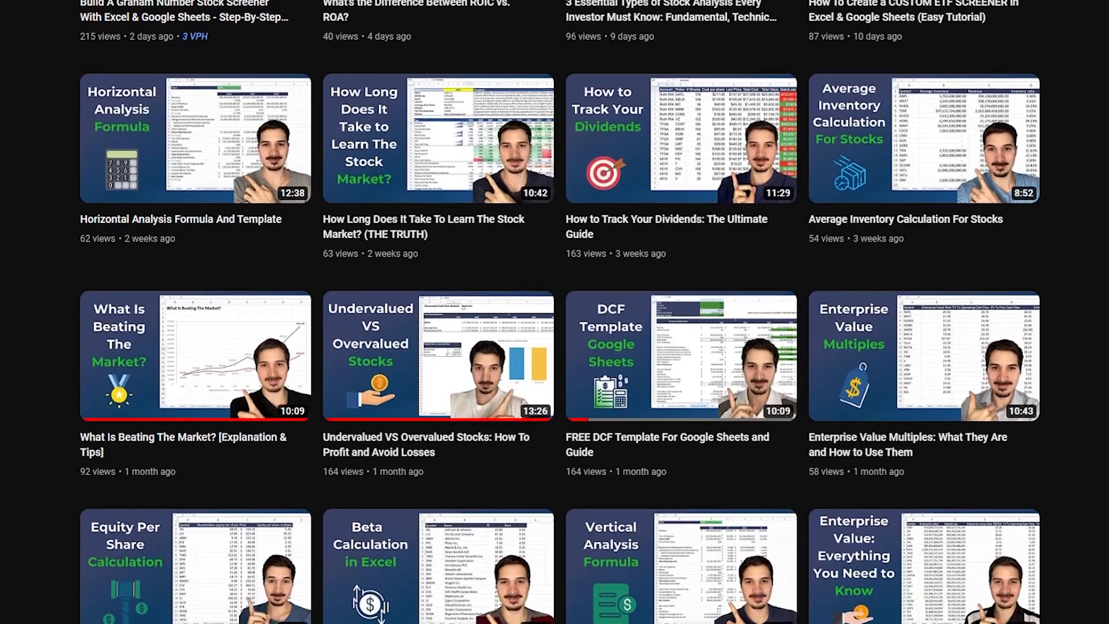
Scroll down the YouTube channel's video grid to older stock-analysis tutorials
{"action": "scroll", "coordinate": [555, 312], "scroll_direction": "down", "scroll_amount": 7}
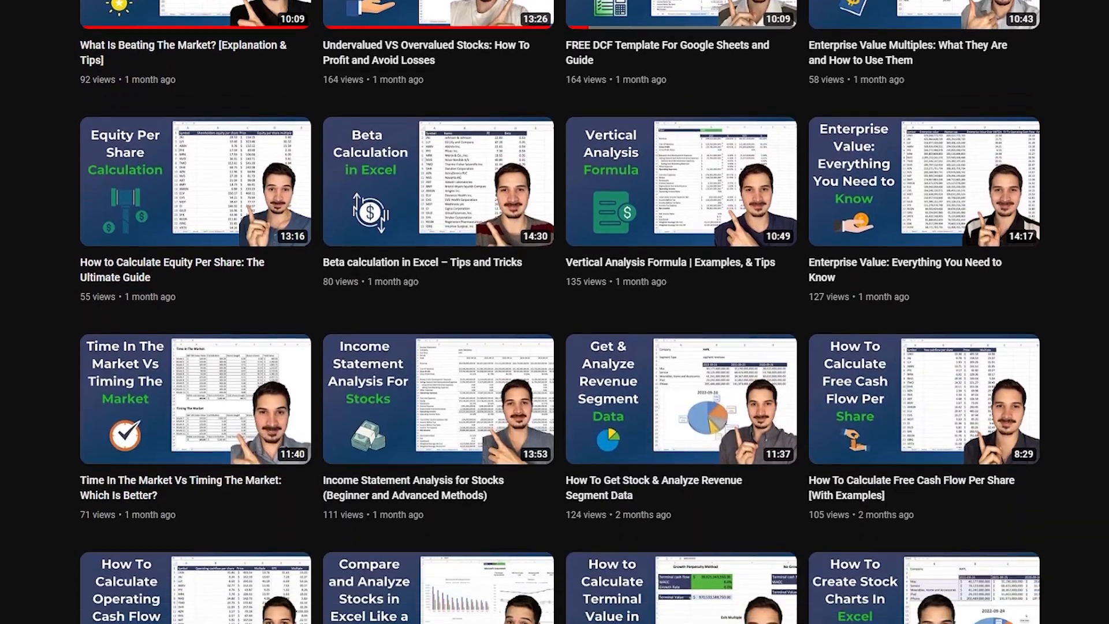
{"action": "scroll", "coordinate": [555, 312], "scroll_direction": "down", "scroll_amount": 7}
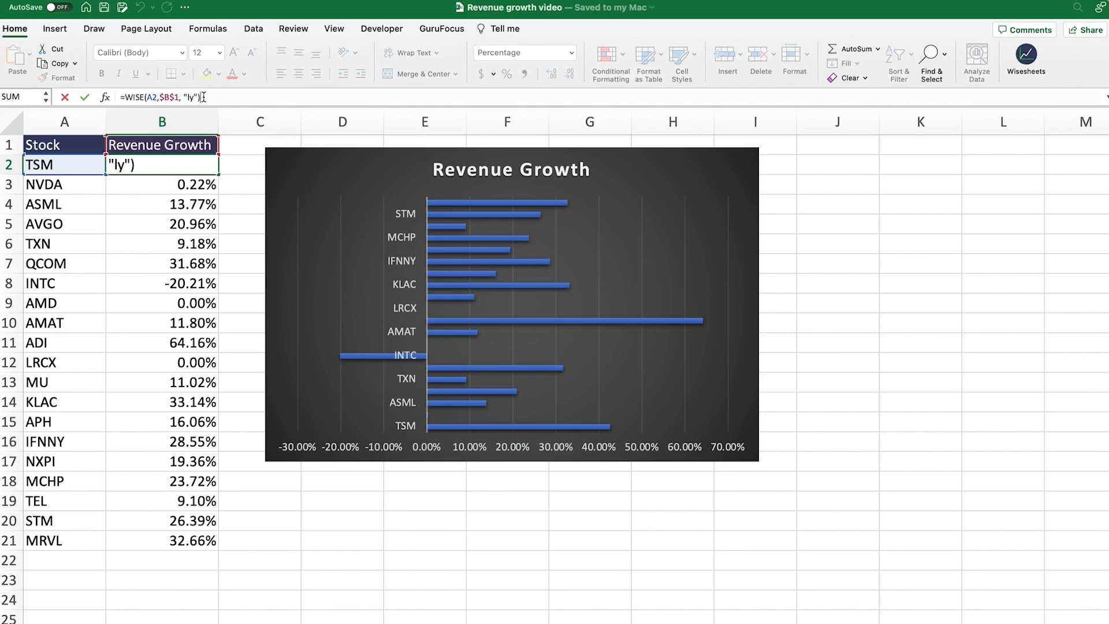
{"action": "key", "text": "Return"}
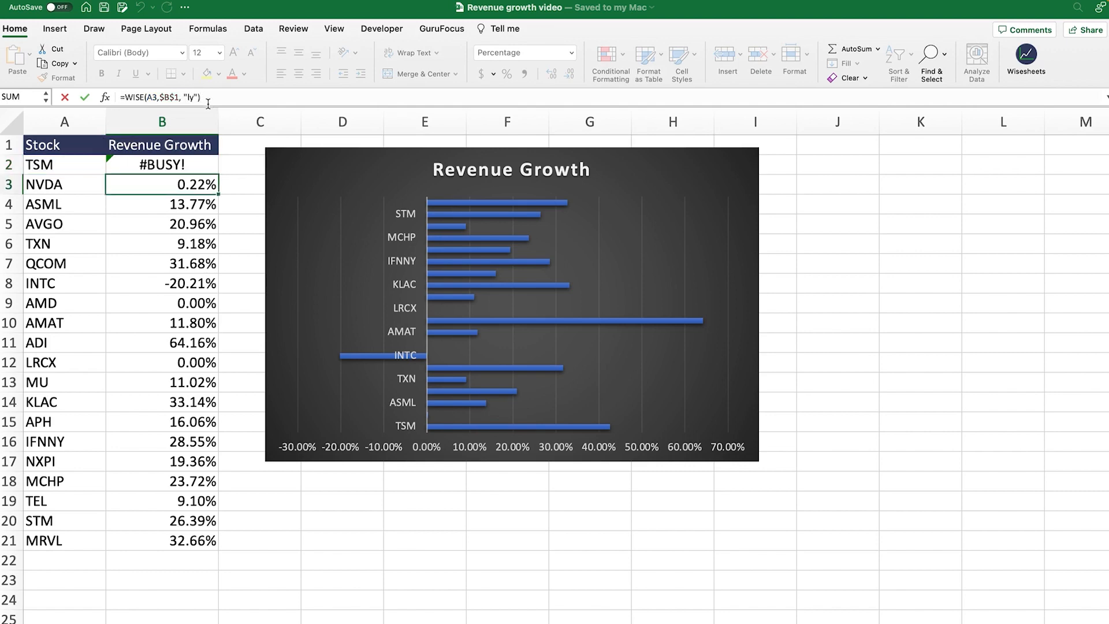
{"action": "left_click_drag", "start_coordinate": [183, 225], "coordinate": [204, 540]}
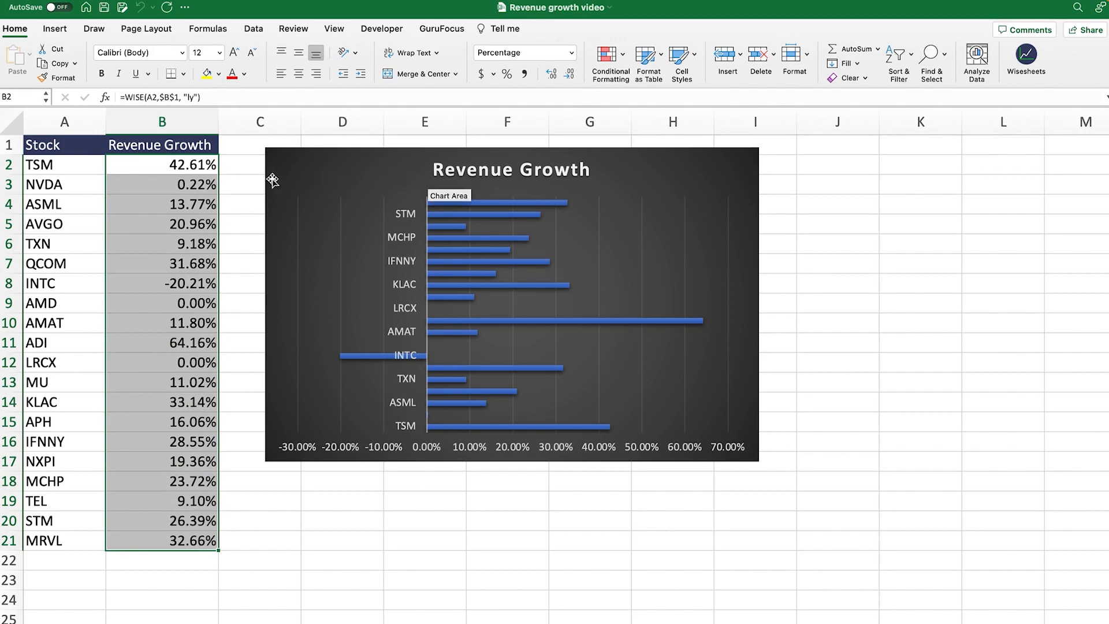
{"action": "left_click", "coordinate": [65, 167]}
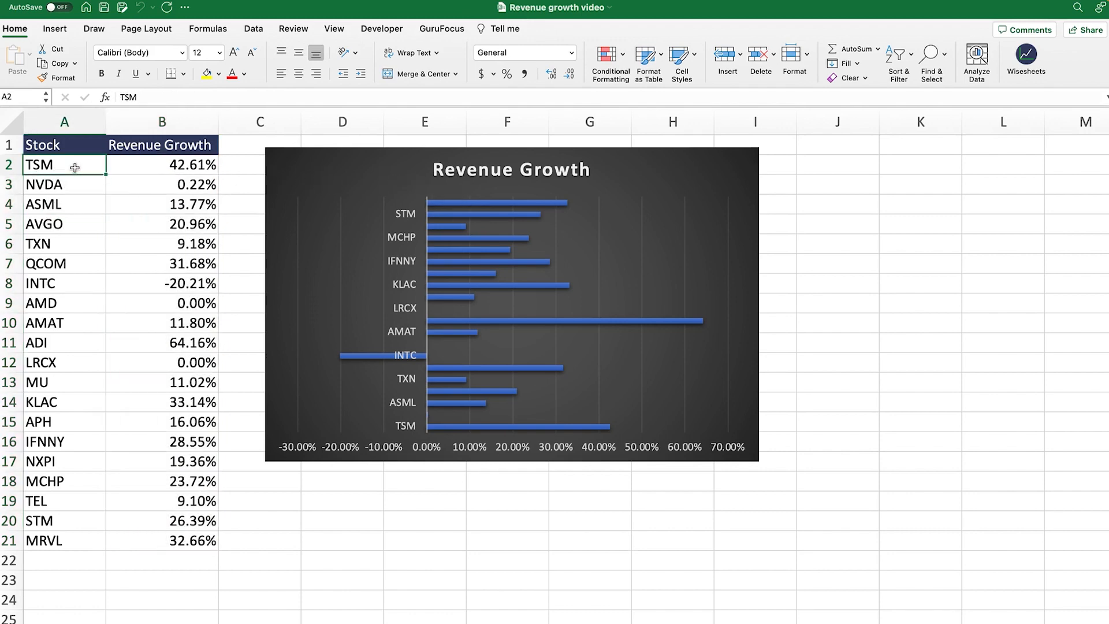
{"action": "left_click", "coordinate": [162, 167]}
{"action": "left_click", "coordinate": [185, 269]}
{"action": "left_click", "coordinate": [178, 415]}
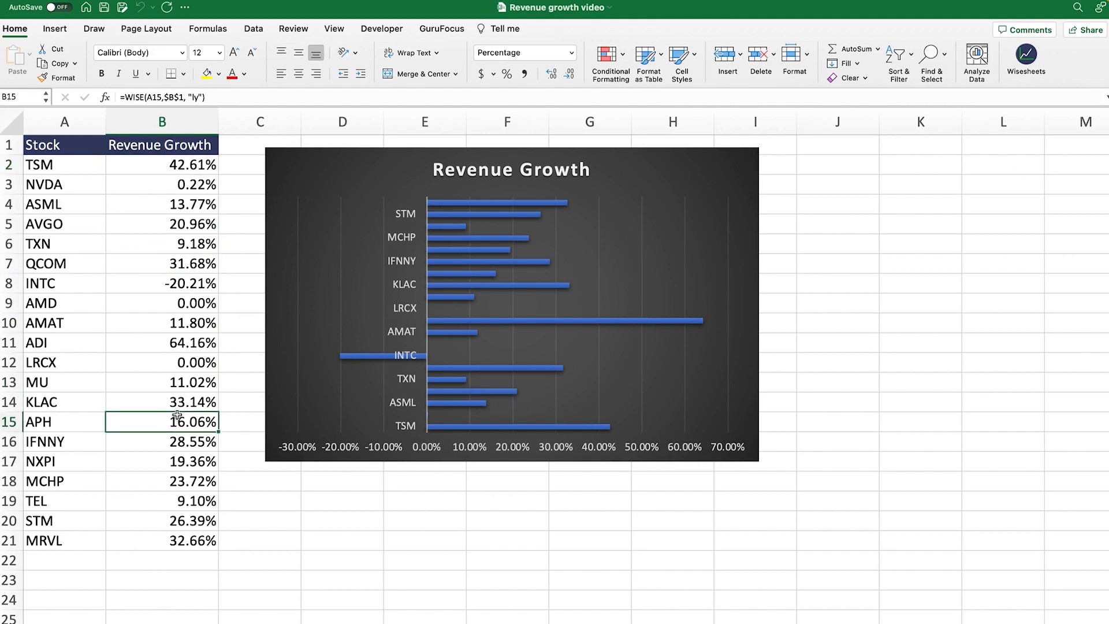
{"action": "left_click", "coordinate": [192, 511]}
{"action": "left_click", "coordinate": [190, 543]}
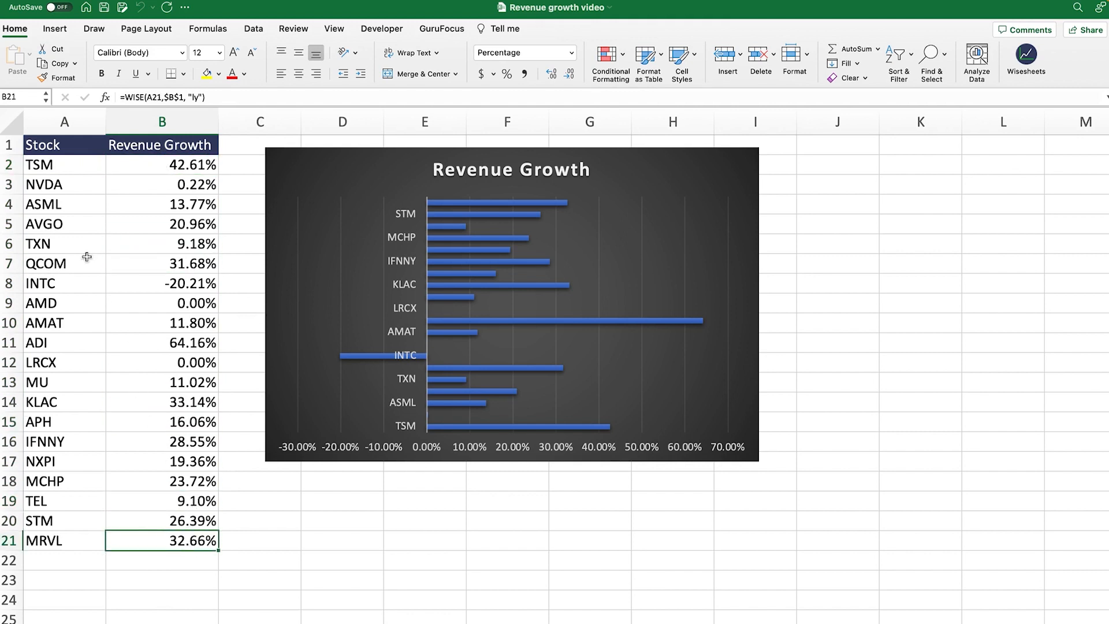
{"action": "left_click", "coordinate": [59, 169]}
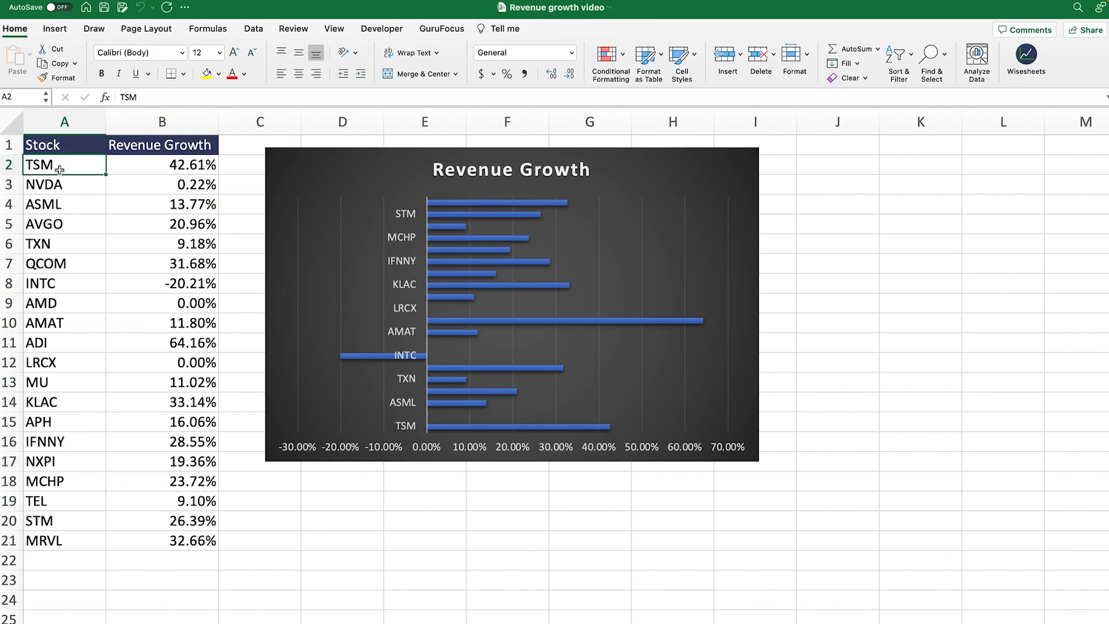
{"action": "key", "text": "Delete"}
{"action": "type", "text": "AAPL"}
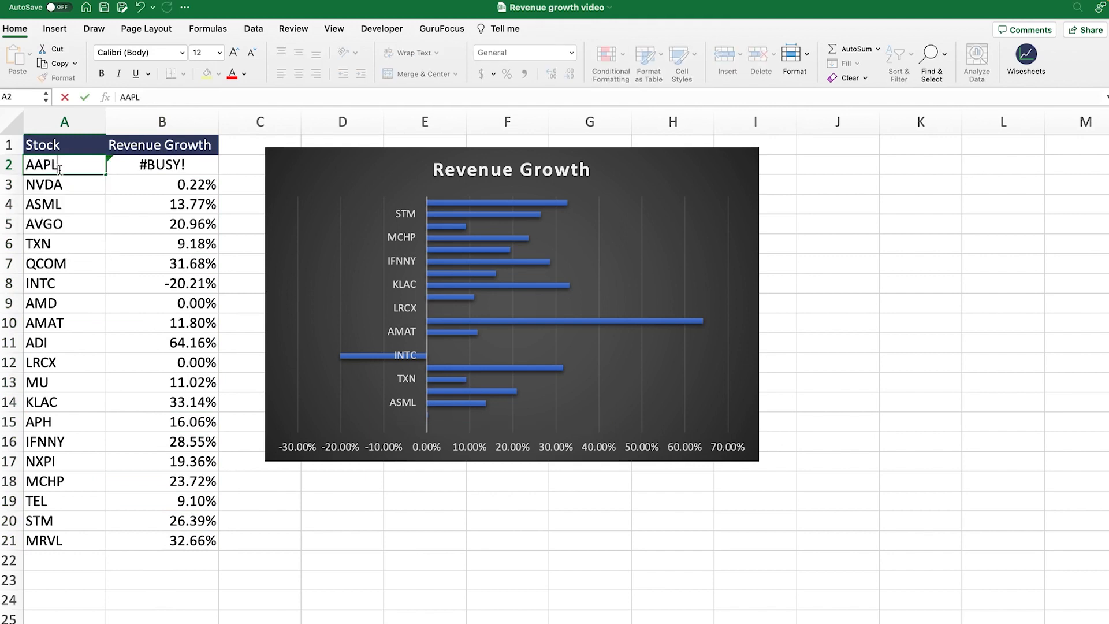
{"action": "key", "text": "Return"}
{"action": "left_click", "coordinate": [155, 165]}
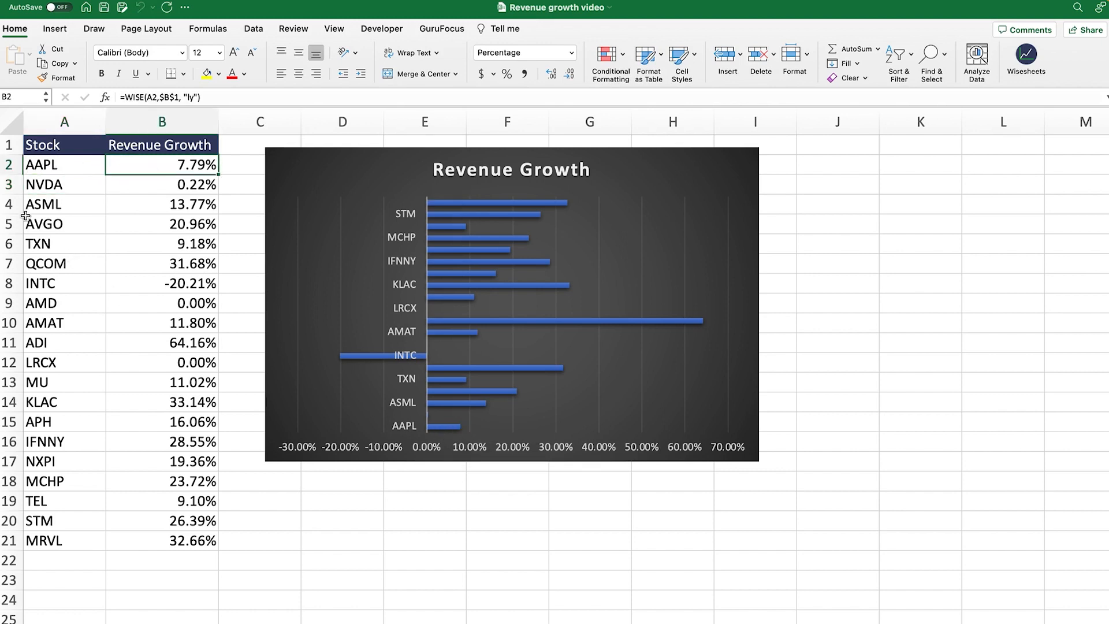
{"action": "left_click", "coordinate": [68, 172]}
{"action": "key", "text": "Delete"}
{"action": "type", "text": "TSM"}
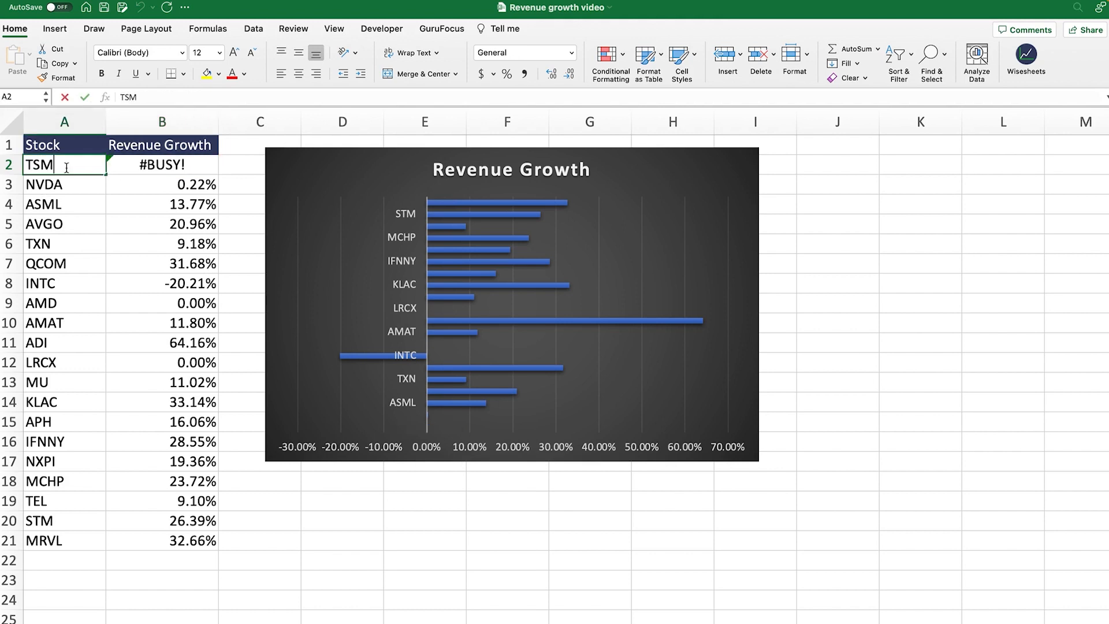
{"action": "key", "text": "Return"}
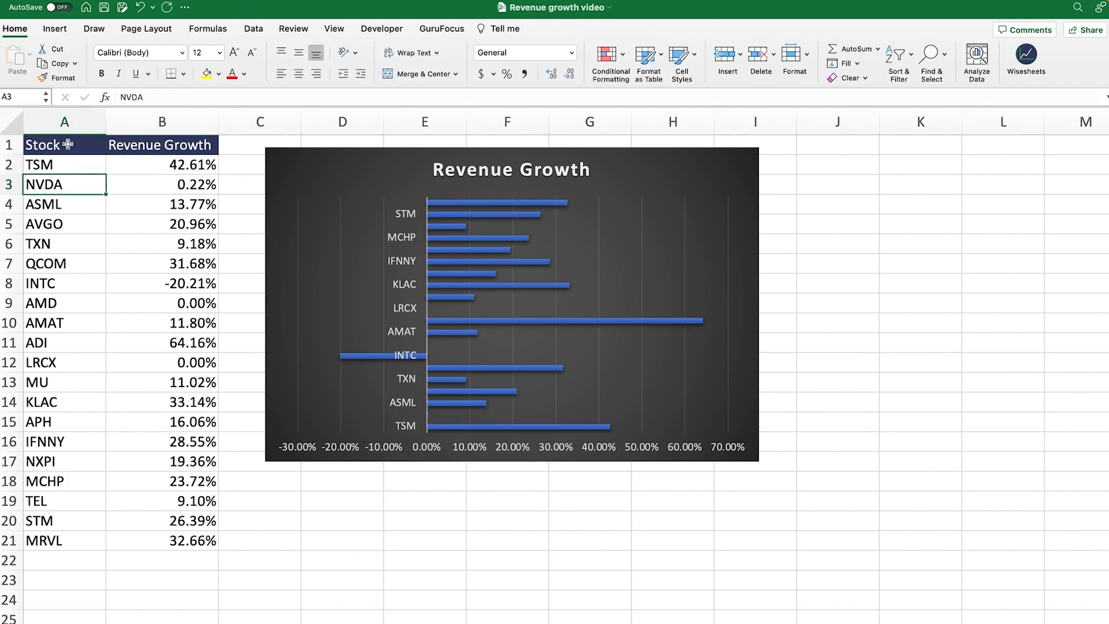
{"action": "left_click_drag", "start_coordinate": [68, 144], "coordinate": [156, 534]}
{"action": "left_click", "coordinate": [675, 189]}
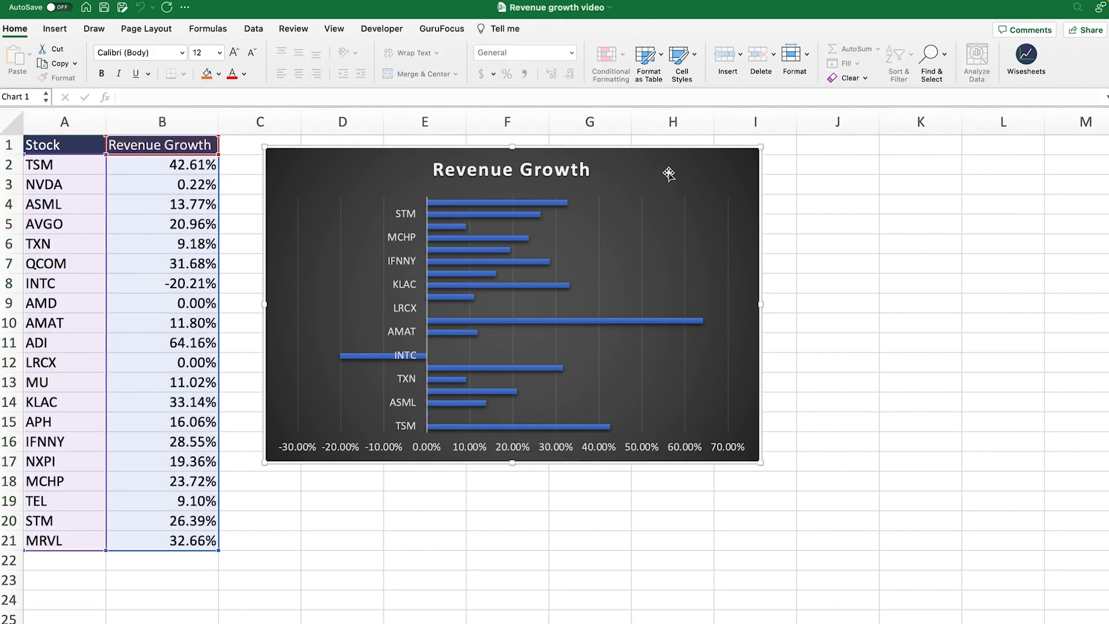